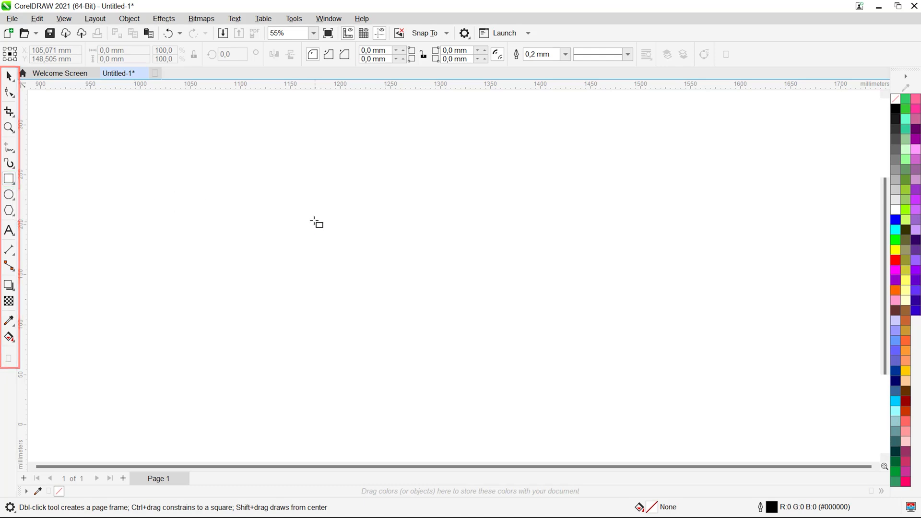
# Draw a rectangle about 238 mm wide and 149 mm high and activate the Shape tool on its corner nodes.
pyautogui.moveTo(322, 215); pyautogui.dragTo(561, 363)
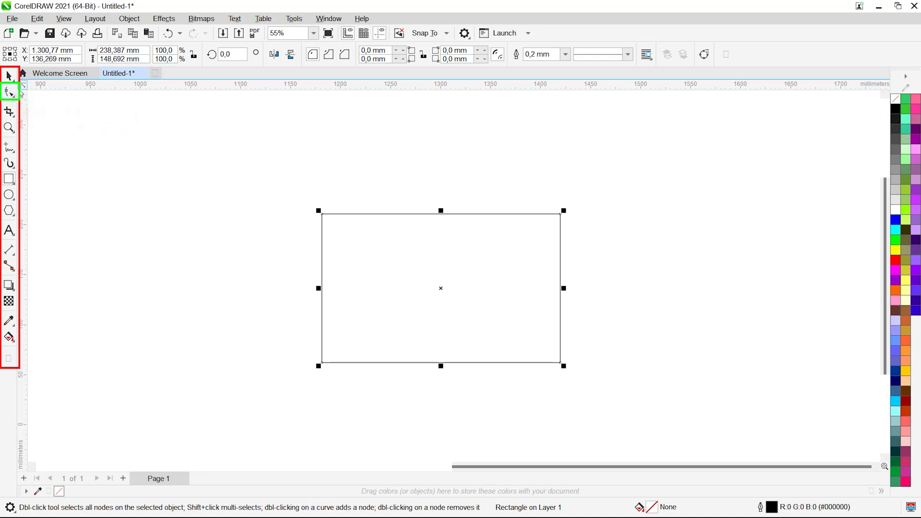
pyautogui.click(10, 92)
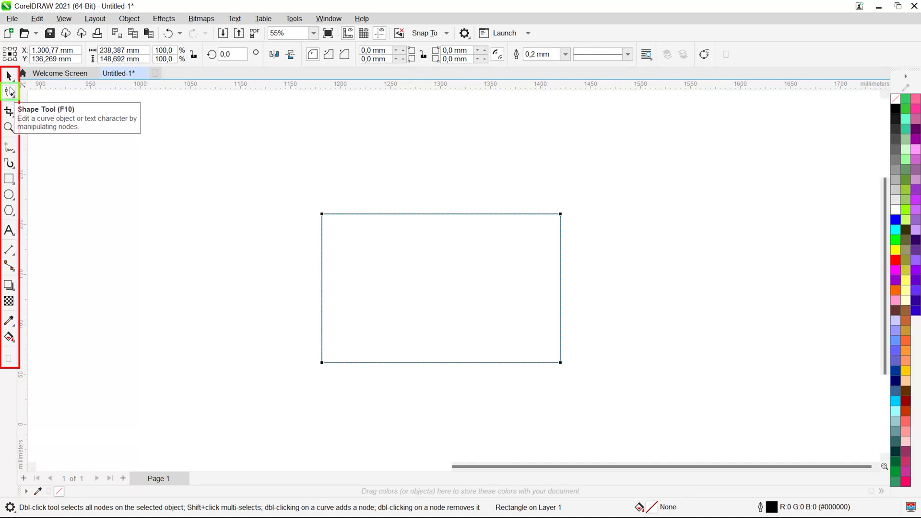
pyautogui.click(9, 76)
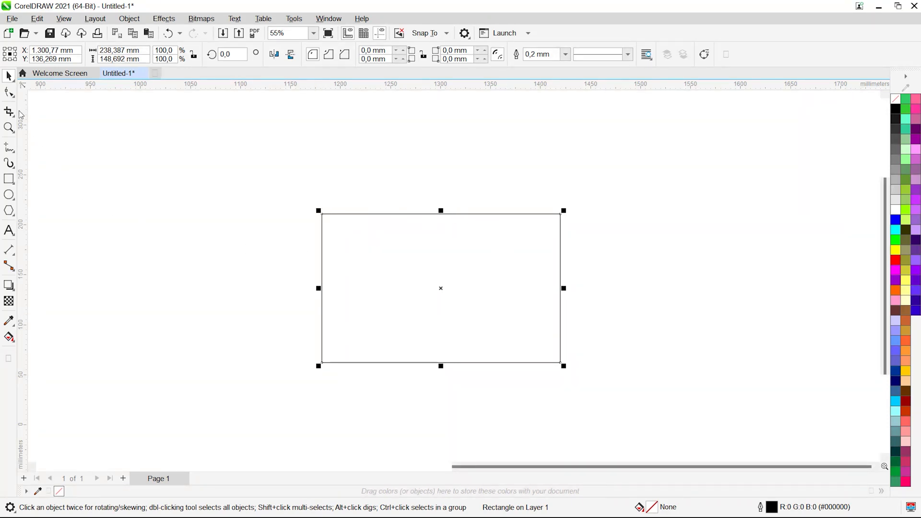
pyautogui.click(9, 93)
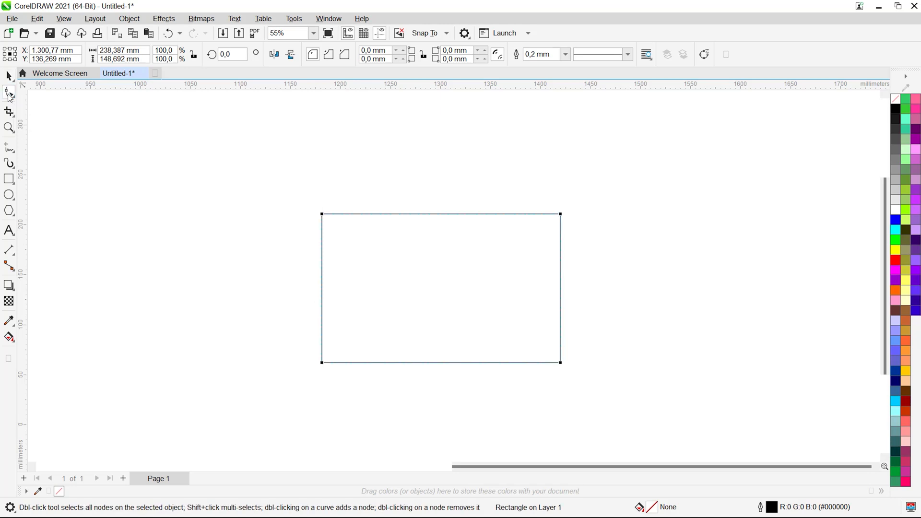
# Try rounding all four corners of the rectangle to a radius of about 38 mm and undo the rounding.
pyautogui.moveTo(327, 220); pyautogui.dragTo(322, 223)
pyautogui.moveTo(271, 189); pyautogui.dragTo(332, 229)
pyautogui.moveTo(322, 215); pyautogui.dragTo(329, 252)
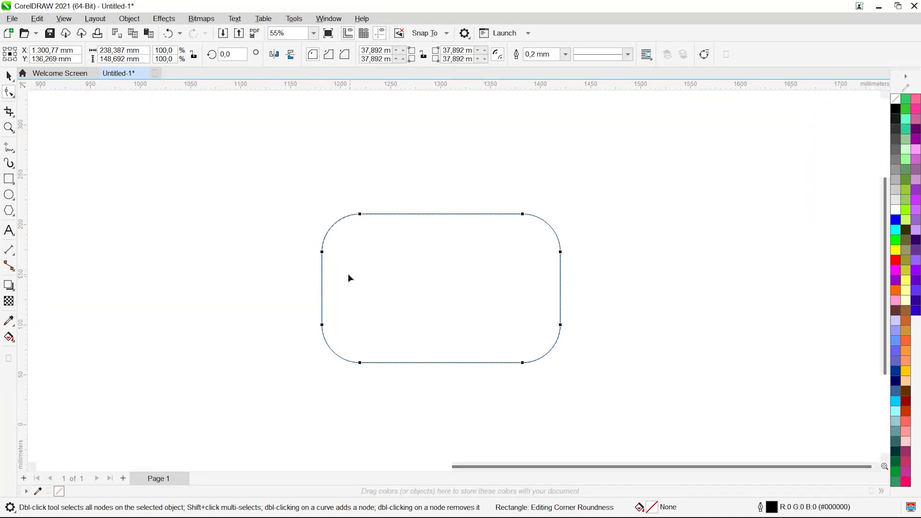
pyautogui.hotkey('ctrl', 'z')
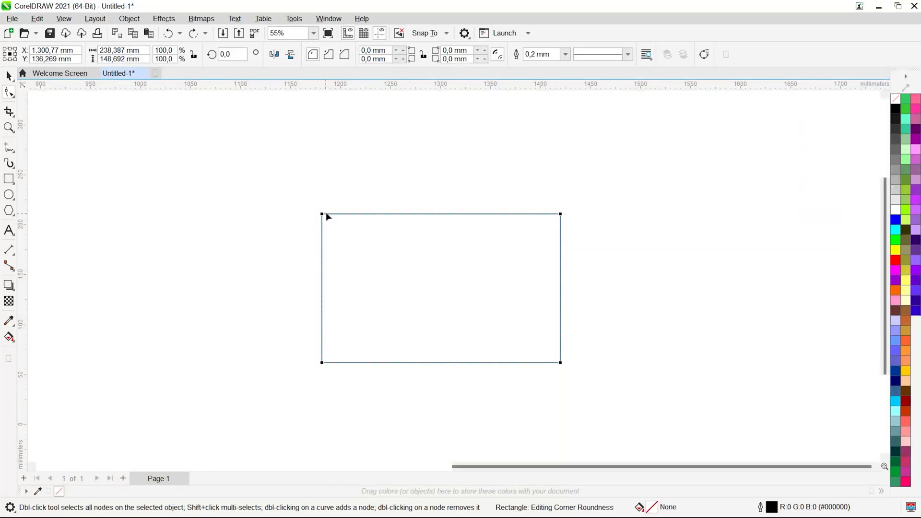
# Round the rectangle's corners to about 32 mm, try the scalloped and chamfered corner styles, and restore the round style.
pyautogui.moveTo(322, 214); pyautogui.dragTo(354, 215)
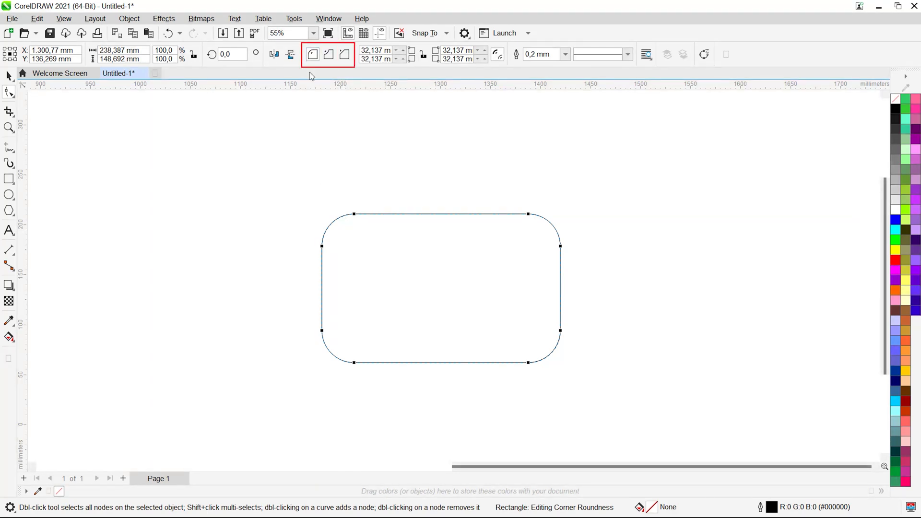
pyautogui.click(329, 55)
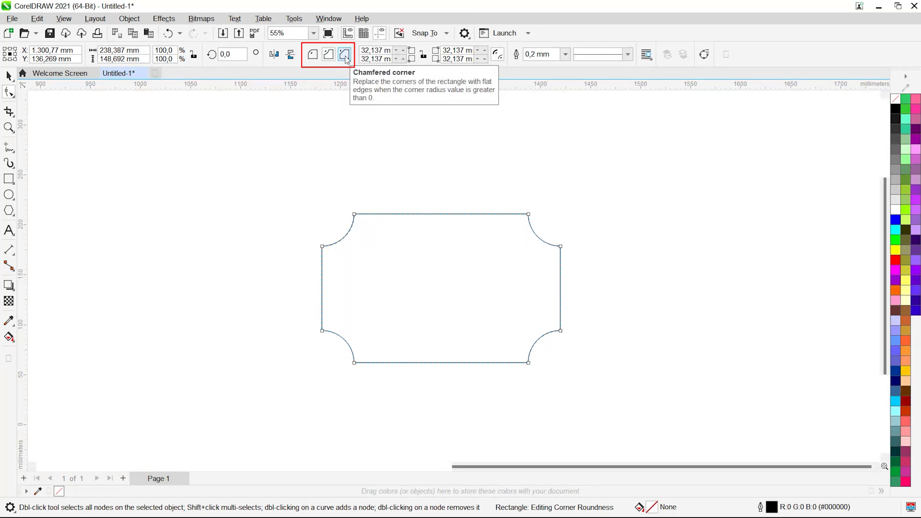
pyautogui.click(346, 56)
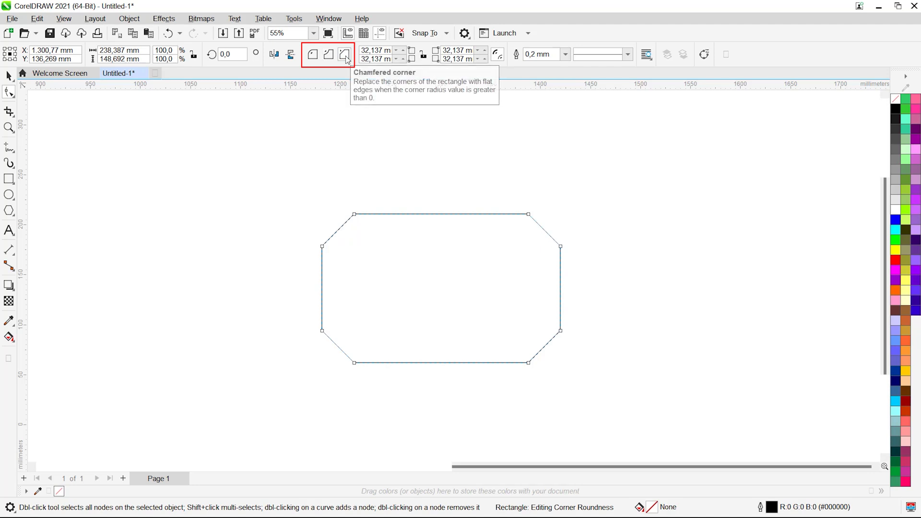
pyautogui.click(317, 57)
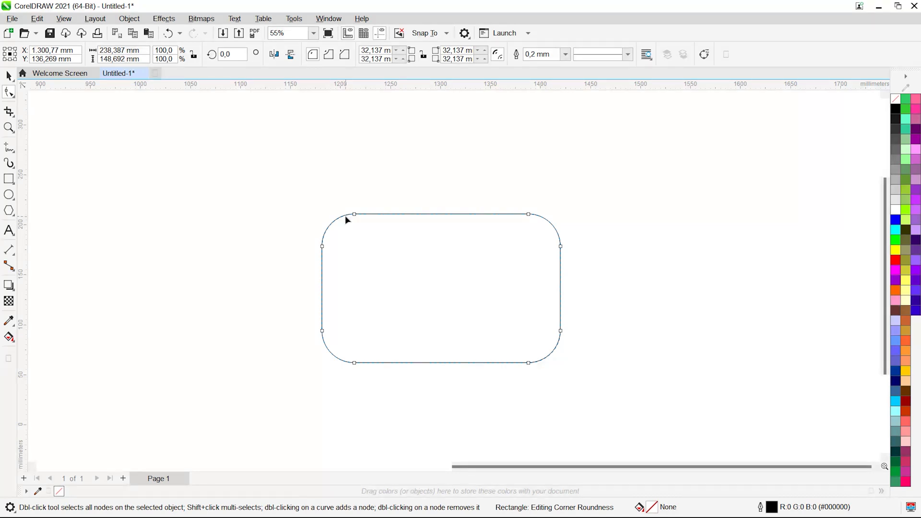
# Move the rounded rectangle to the left and draw a second rectangle about 230 by 140 mm beside it.
pyautogui.click(9, 75)
pyautogui.moveTo(475, 248); pyautogui.dragTo(249, 250)
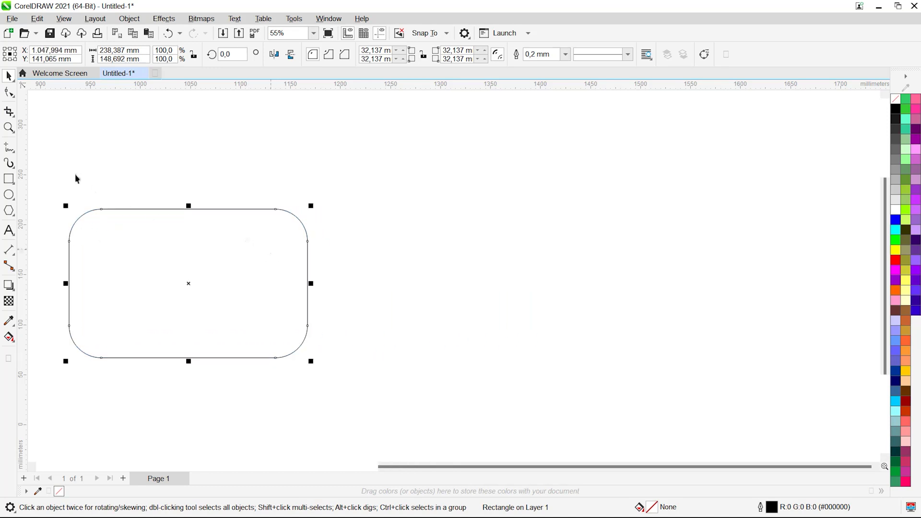
pyautogui.click(8, 179)
pyautogui.moveTo(404, 209); pyautogui.dragTo(635, 349)
# Try rounding the second rectangle's corners together, with linked radii, to about 30 mm and undo the rounding.
pyautogui.click(9, 92)
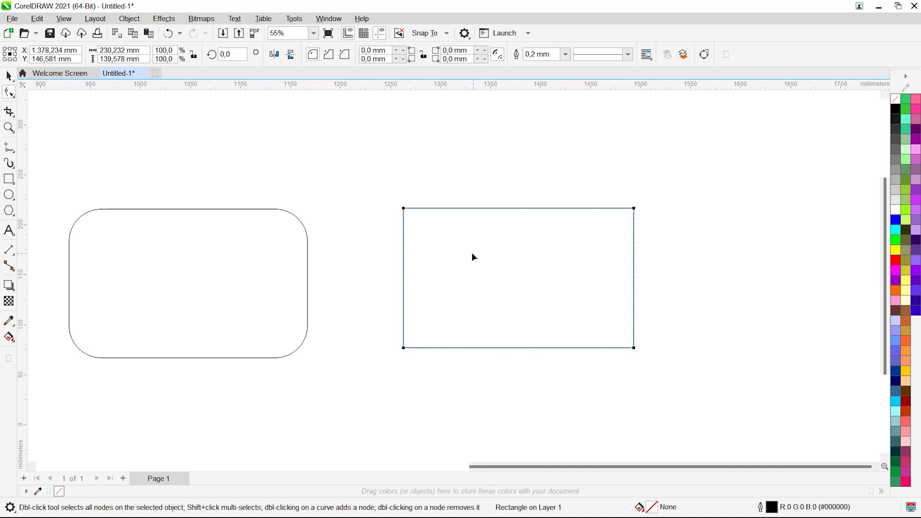
pyautogui.click(423, 54)
pyautogui.moveTo(405, 223); pyautogui.dragTo(404, 237)
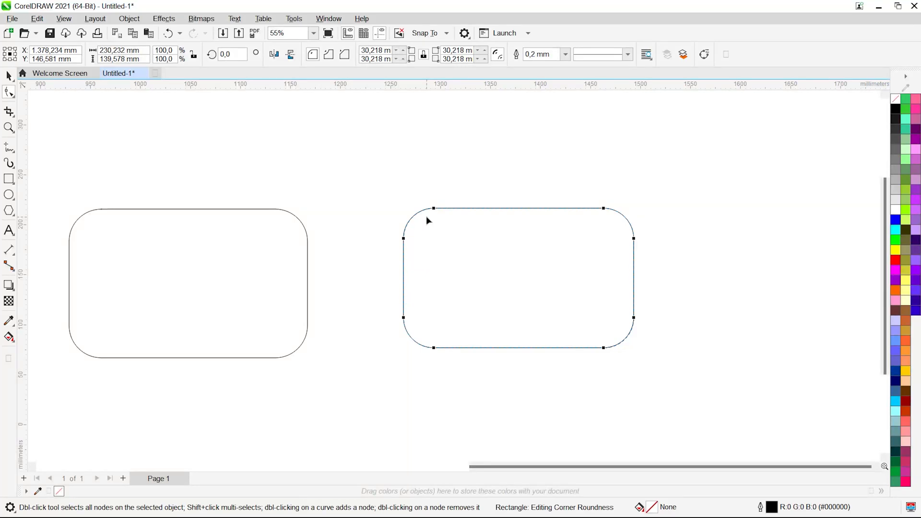
pyautogui.hotkey('ctrl', 'z')
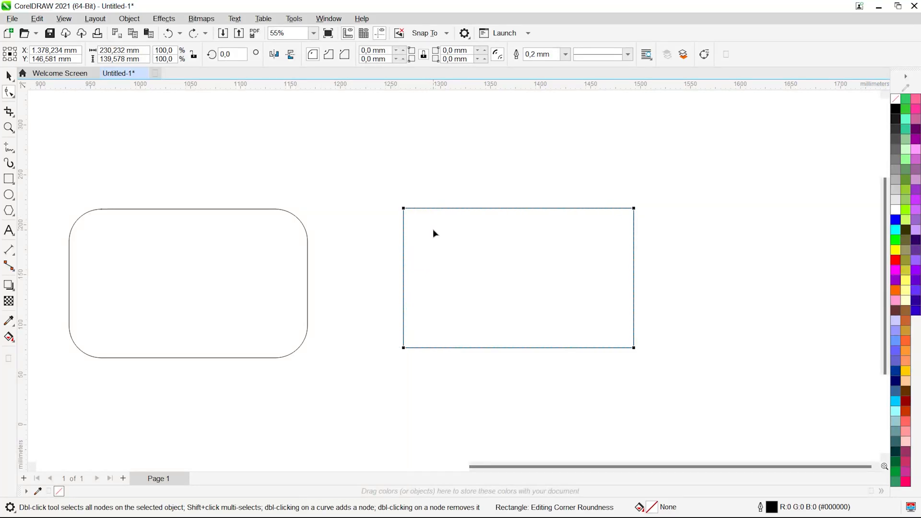
# Unlink the second rectangle's corner radii and set only its top-right and bottom-left corners to a 20 mm radius.
pyautogui.click(425, 56)
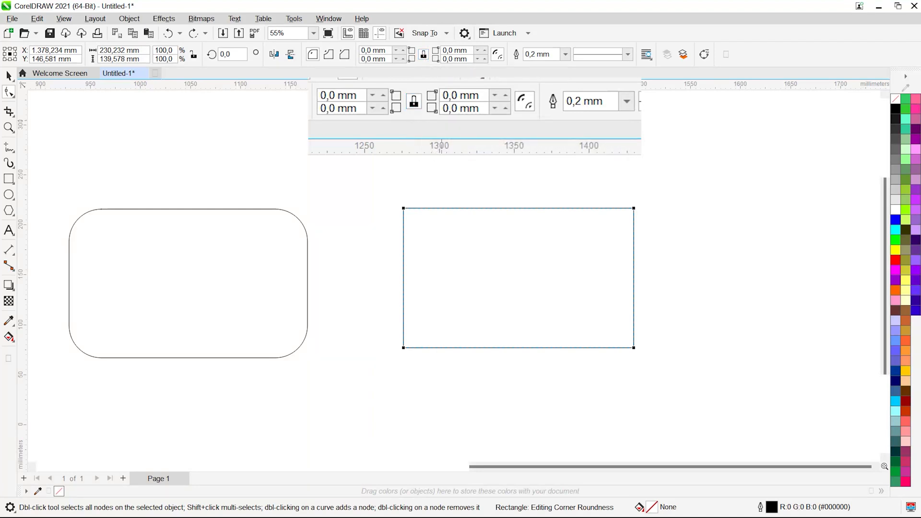
pyautogui.click(415, 103)
pyautogui.click(333, 95)
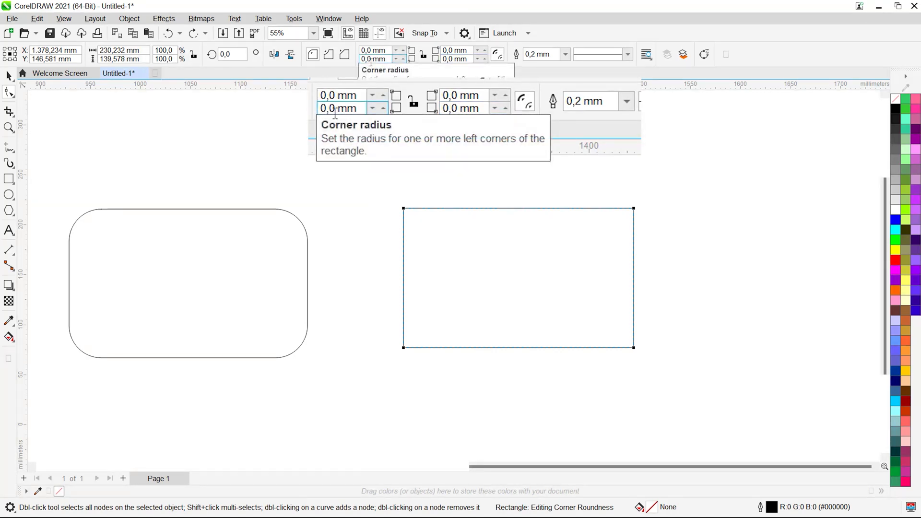
pyautogui.doubleClick(453, 51)
pyautogui.write('20')
pyautogui.press('Return')
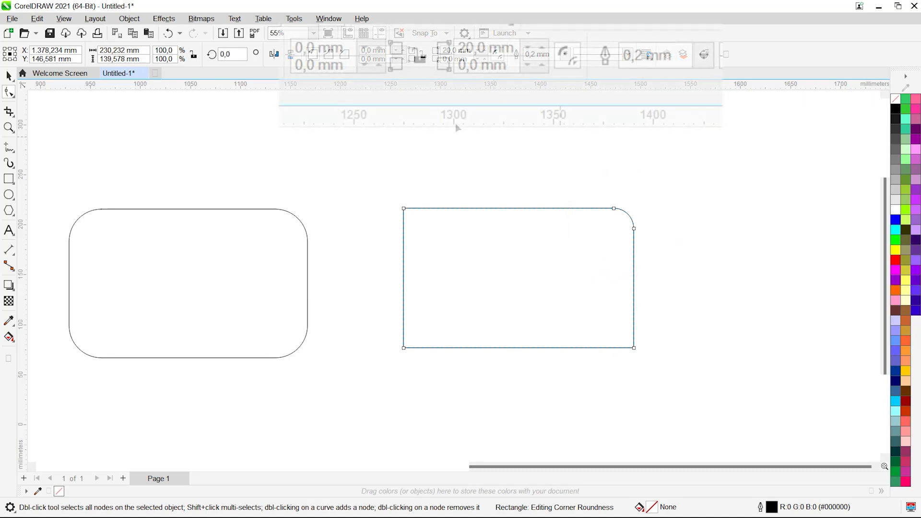
pyautogui.doubleClick(317, 69)
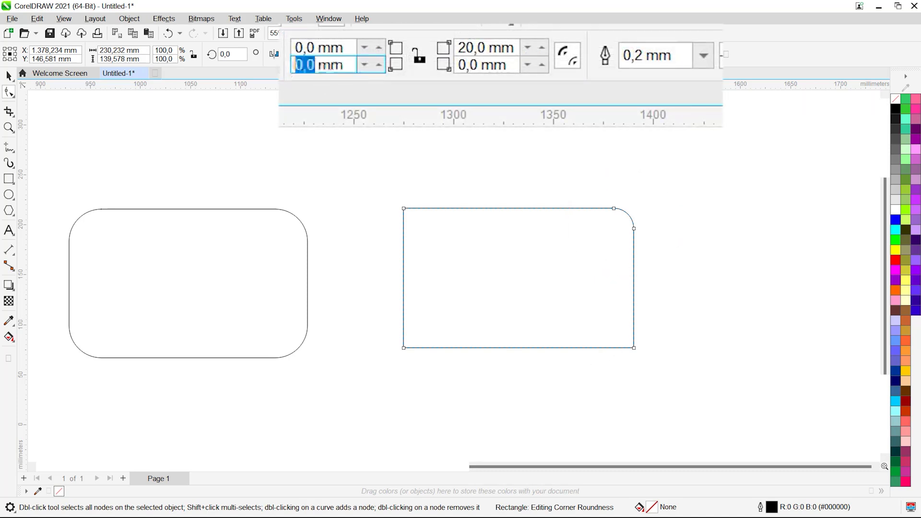
pyautogui.write('20')
pyautogui.press('Return')
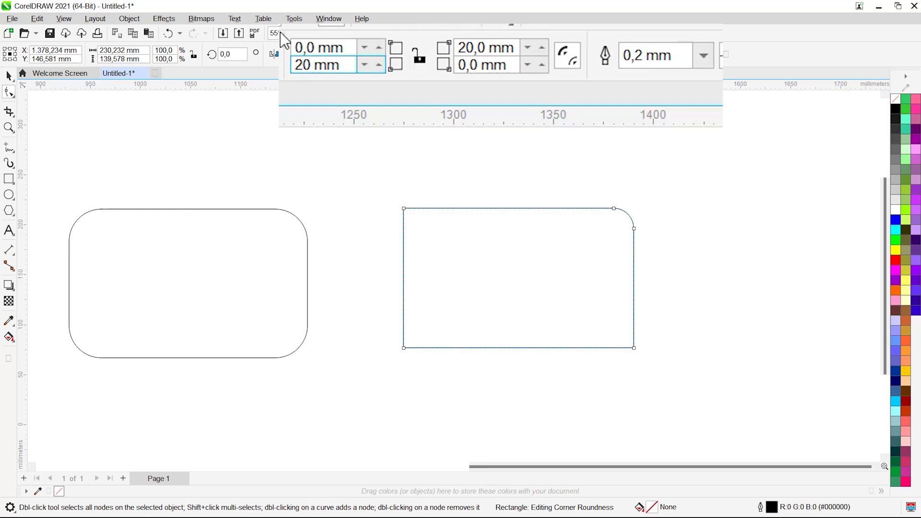
# Delete both rectangles from the drawing area.
pyautogui.click(9, 75)
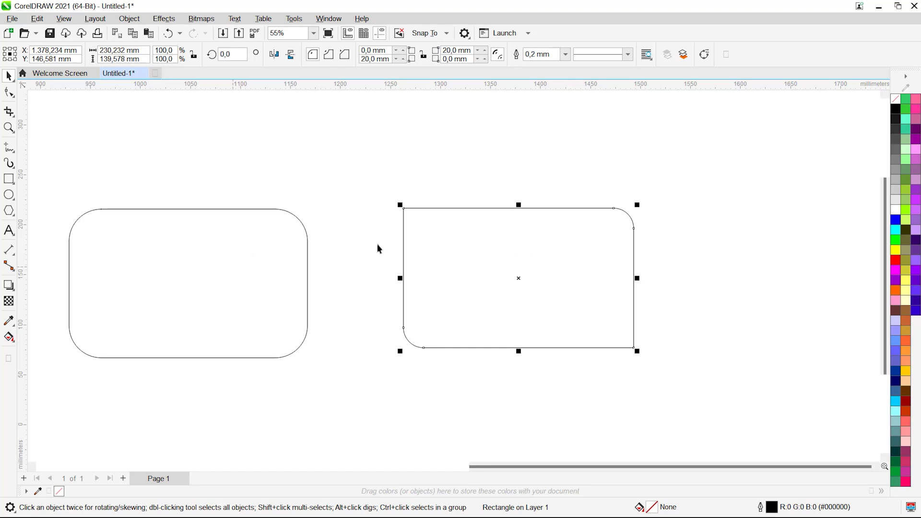
pyautogui.moveTo(454, 247); pyautogui.dragTo(458, 253)
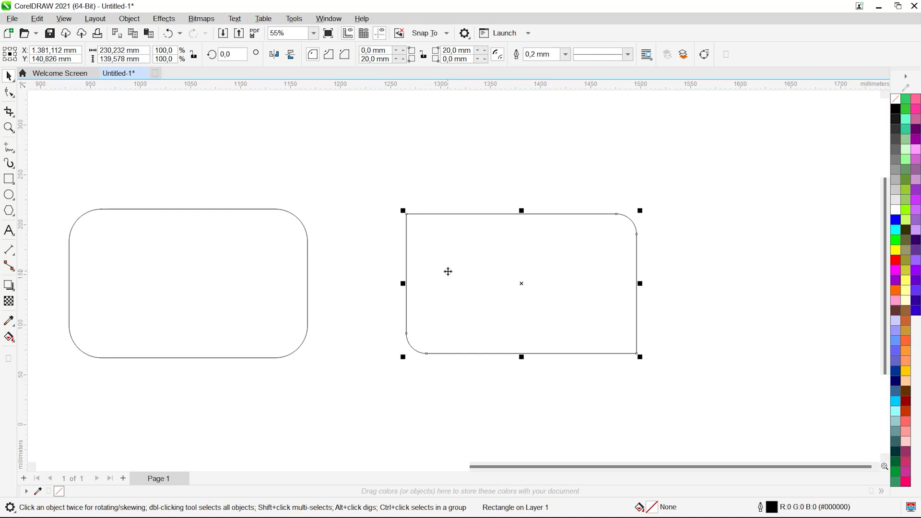
pyautogui.press('Delete')
pyautogui.click(271, 252)
pyautogui.press('Delete')
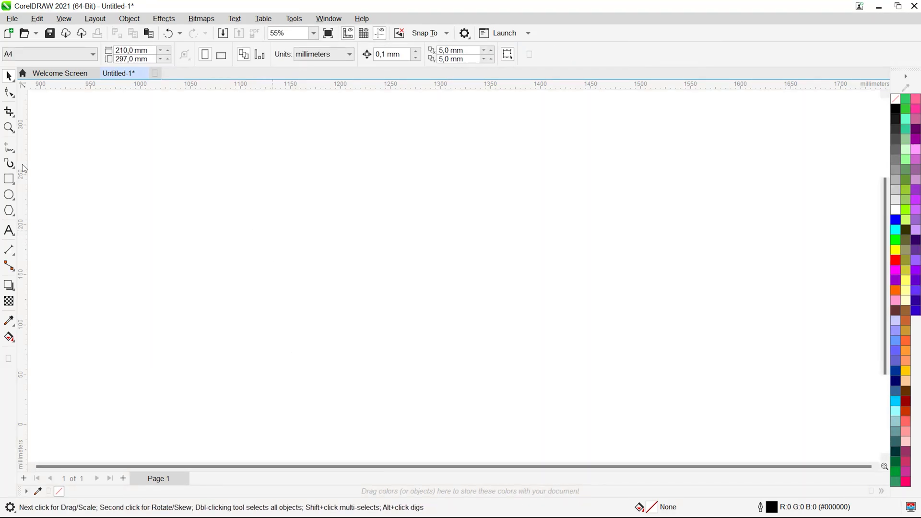
# Draw a new rectangle about 271 mm wide and 152 mm high and show its nodes for shape editing.
pyautogui.click(14, 181)
pyautogui.moveTo(303, 209); pyautogui.dragTo(574, 360)
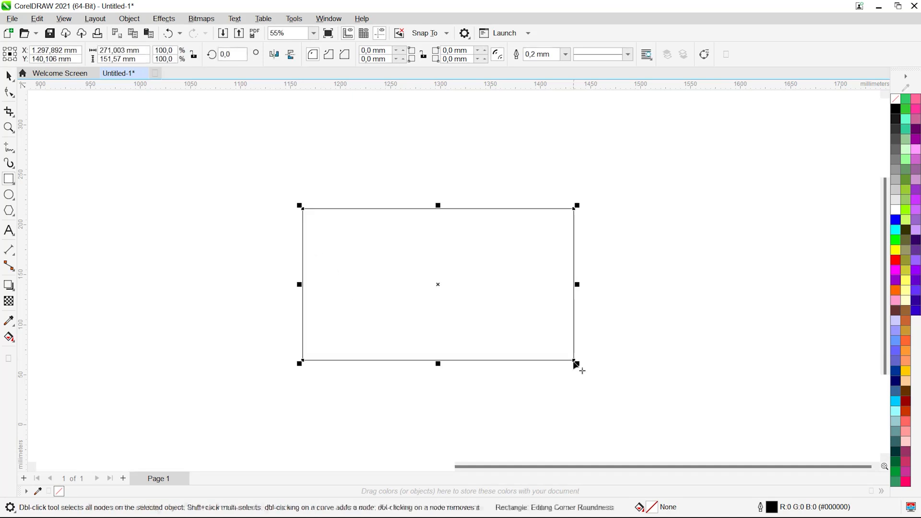
pyautogui.click(19, 96)
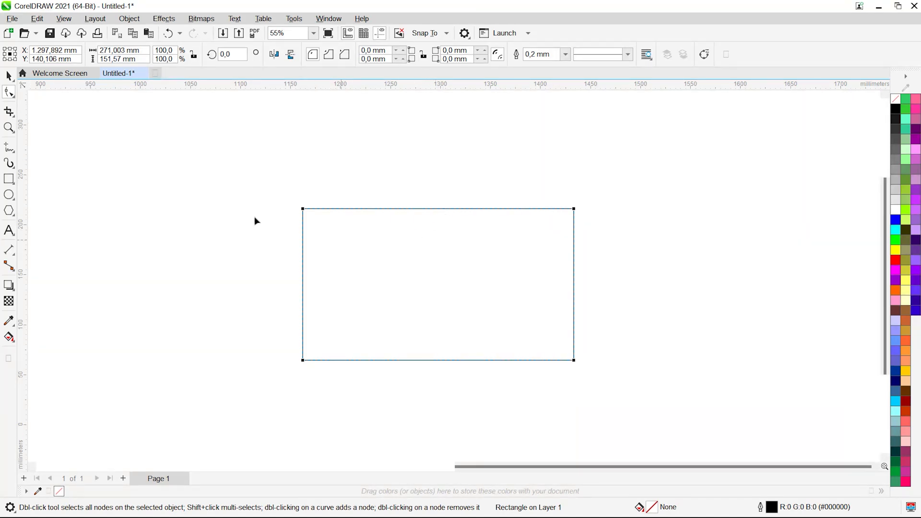
# Convert the new rectangle to curves.
pyautogui.rightClick(460, 227)
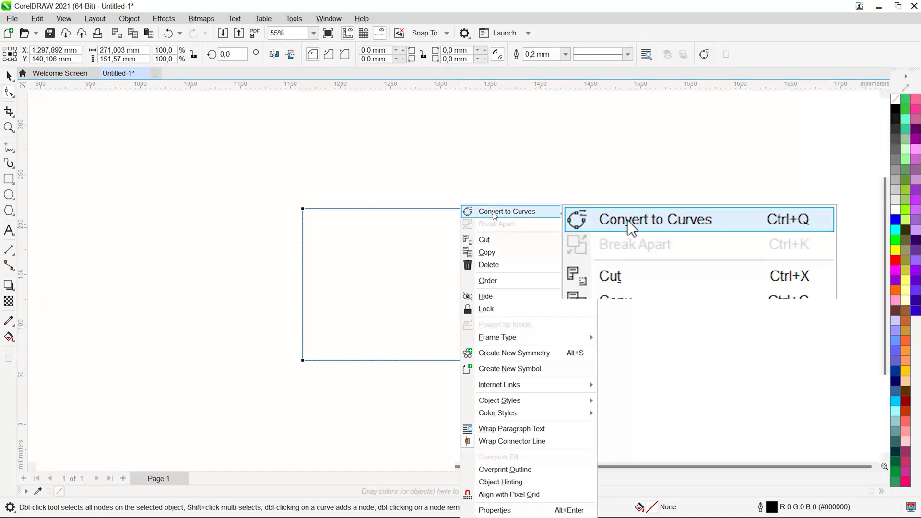
pyautogui.click(434, 226)
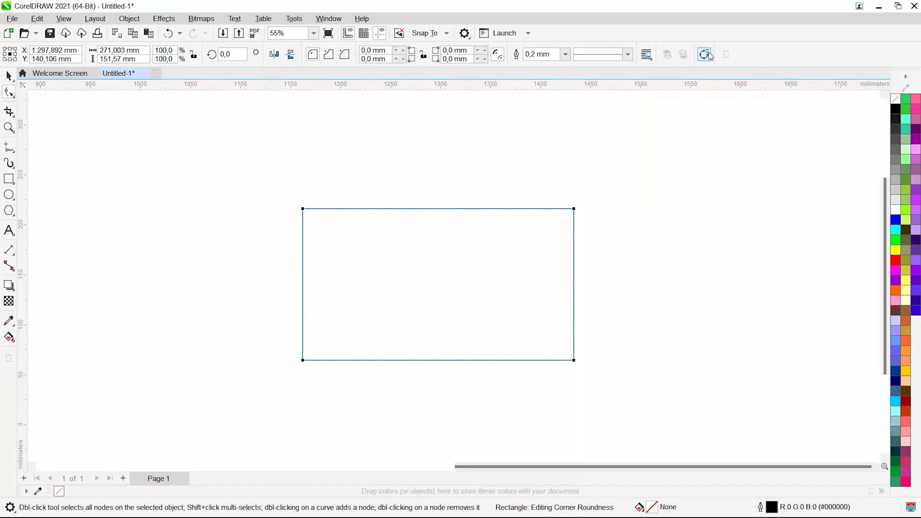
pyautogui.rightClick(497, 251)
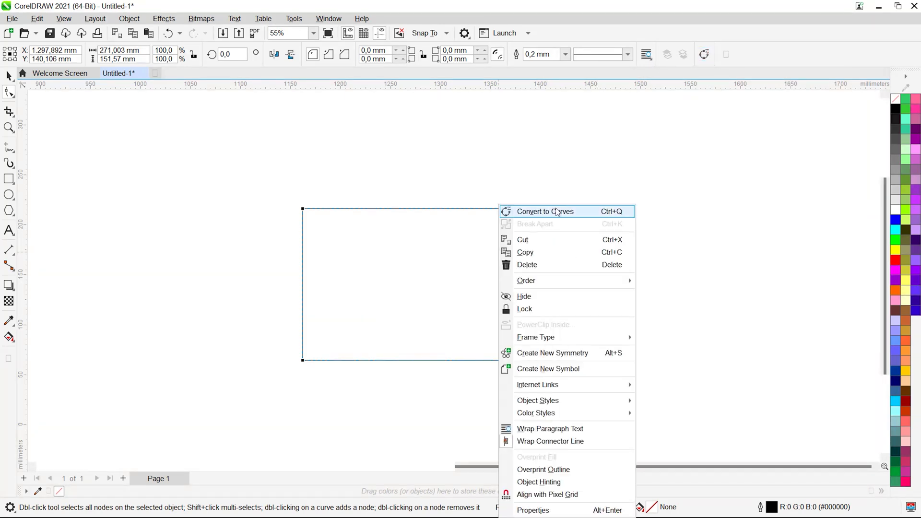
pyautogui.click(479, 230)
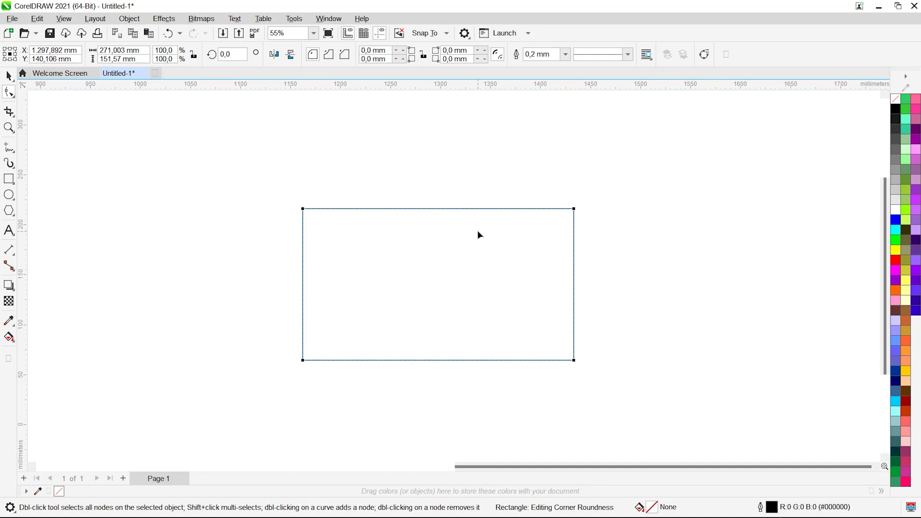
pyautogui.rightClick(477, 231)
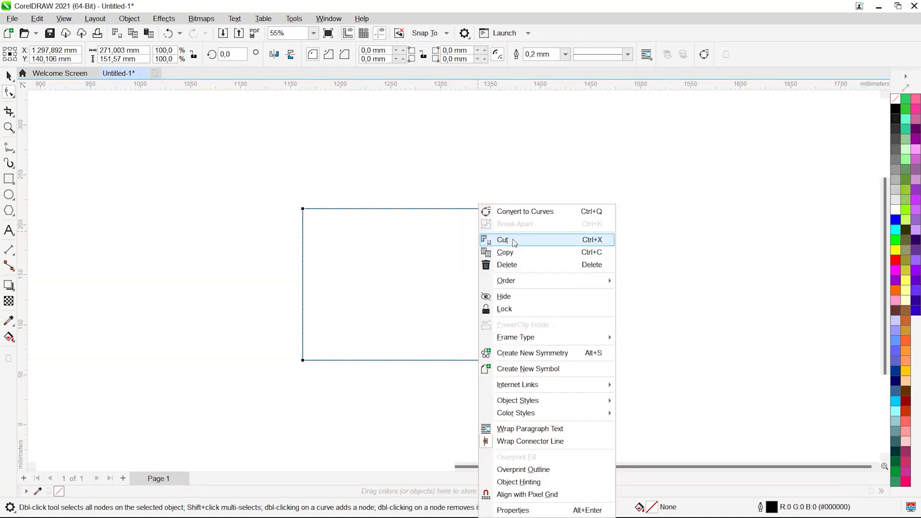
pyautogui.click(535, 213)
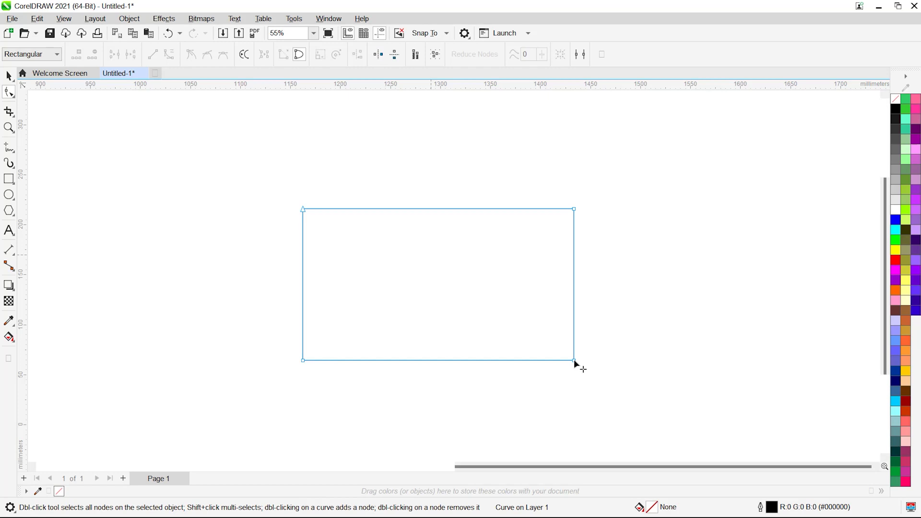
# Reposition the bottom-right node of the converted curve slightly outward, down and to the right of its original corner.
pyautogui.moveTo(574, 359)
pyautogui.mouseDown()
pyautogui.moveTo(647, 400)
pyautogui.moveTo(493, 313)
pyautogui.moveTo(387, 270)
pyautogui.moveTo(370, 252)
pyautogui.moveTo(651, 405)
pyautogui.moveTo(663, 317)
pyautogui.moveTo(565, 382)
pyautogui.moveTo(579, 367)
pyautogui.mouseUp()
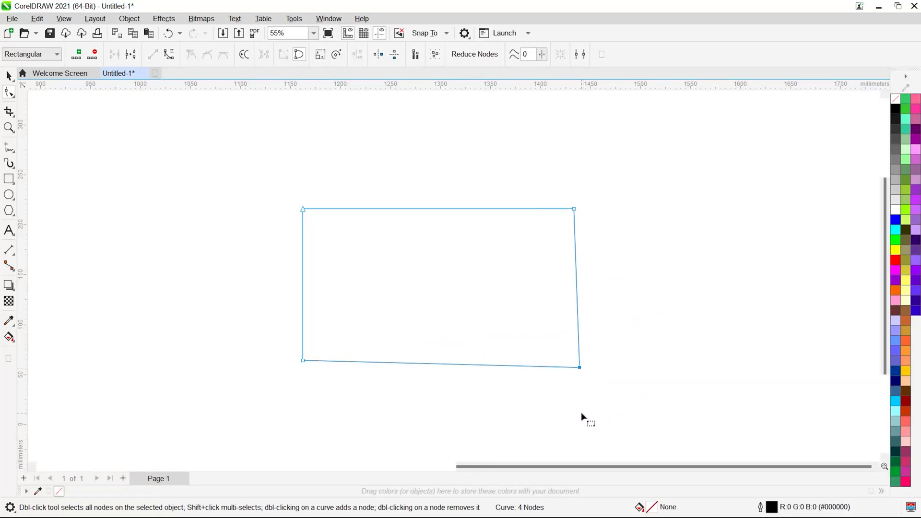
pyautogui.click(580, 373)
pyautogui.moveTo(581, 372); pyautogui.dragTo(576, 366)
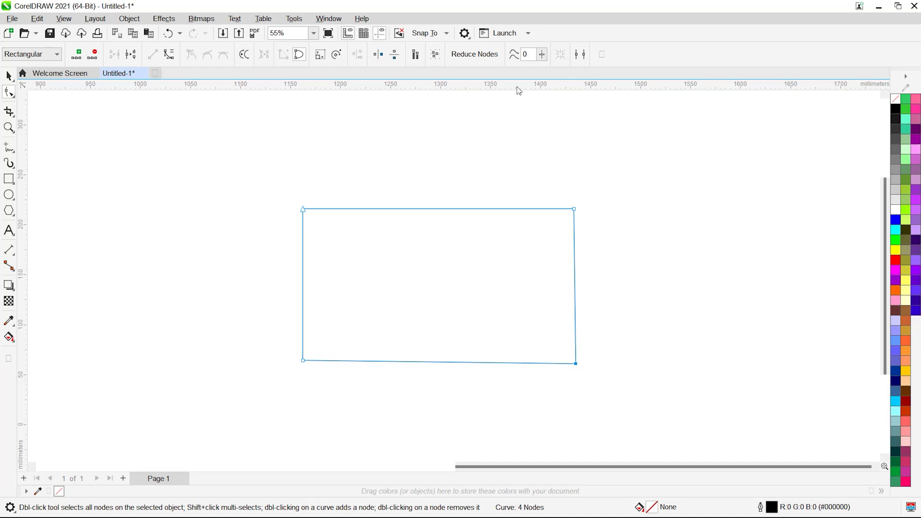
pyautogui.moveTo(439, 210); pyautogui.dragTo(432, 167)
pyautogui.rightClick(433, 208)
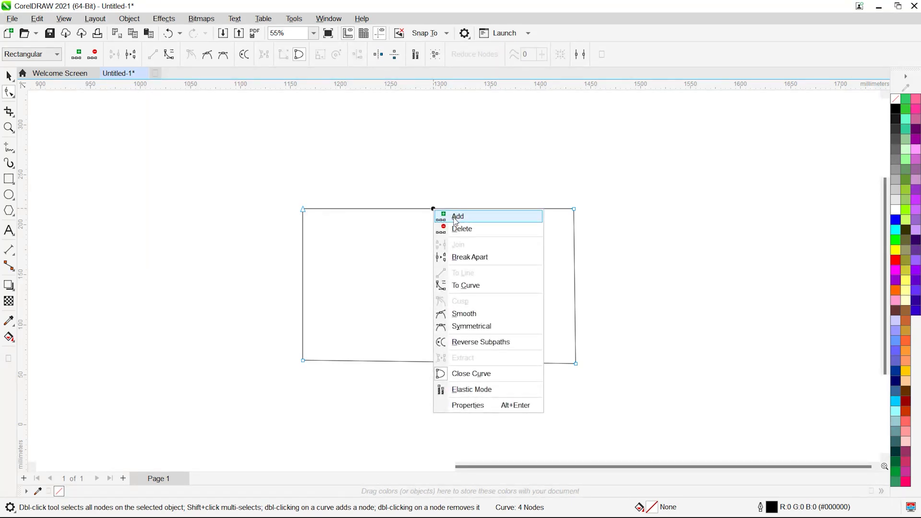
pyautogui.click(439, 196)
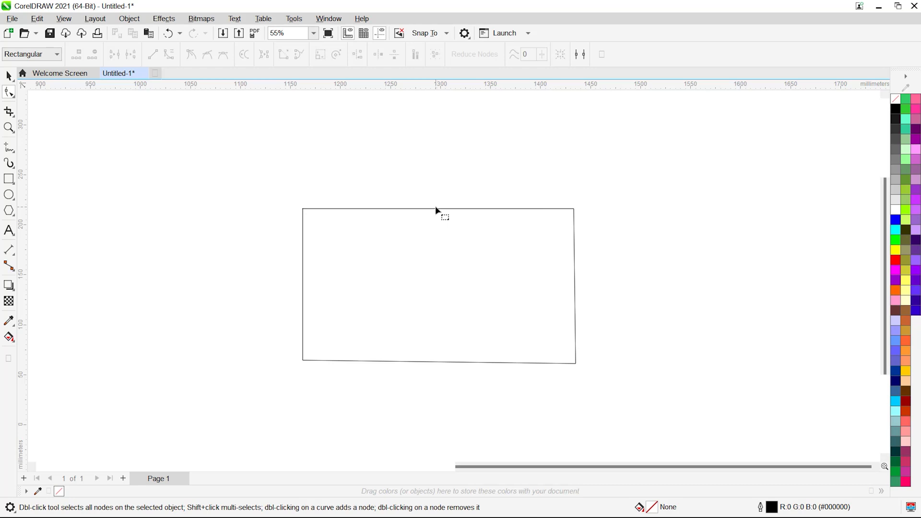
pyautogui.rightClick(437, 209)
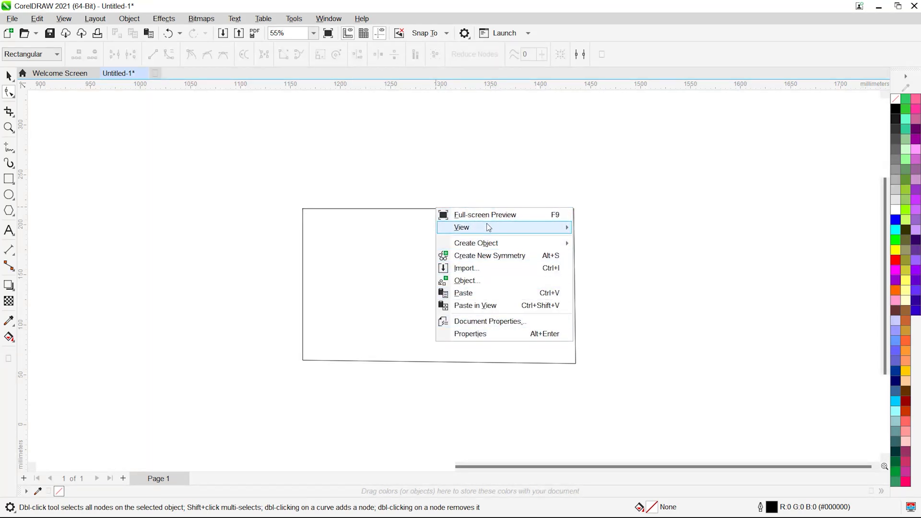
pyautogui.click(489, 185)
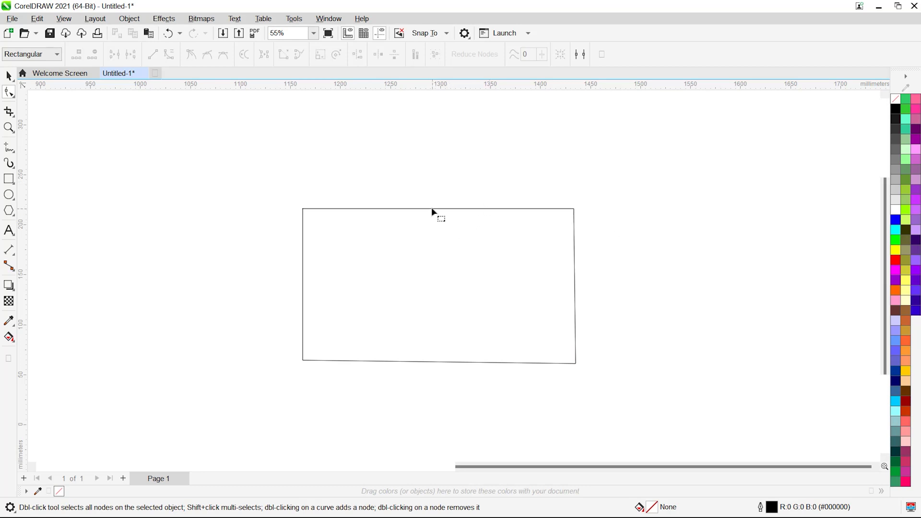
# Add a node near the middle of the shape's top edge and pull it down to form a V-shaped notch.
pyautogui.click(432, 209)
pyautogui.rightClick(431, 208)
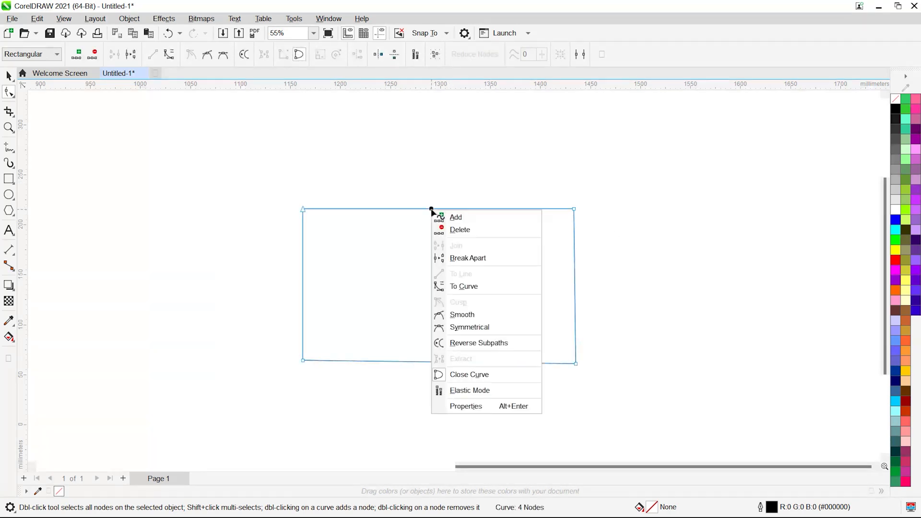
pyautogui.click(454, 218)
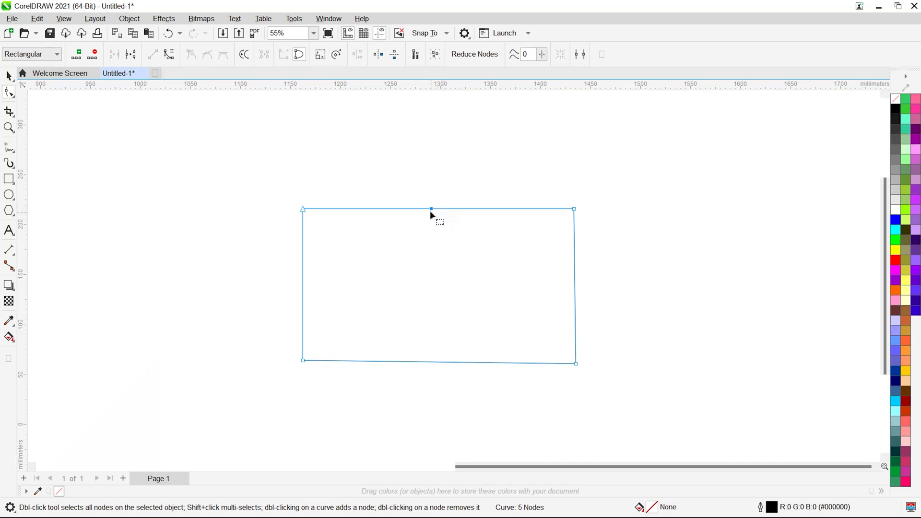
pyautogui.moveTo(430, 209); pyautogui.dragTo(436, 272)
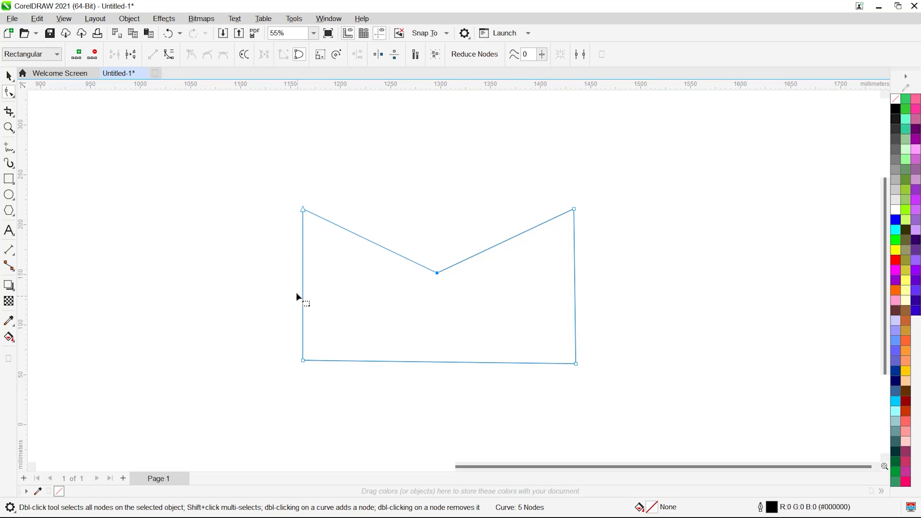
# Add a node near the middle of the shape's left edge and pull it inward to form a pointed notch.
pyautogui.rightClick(302, 280)
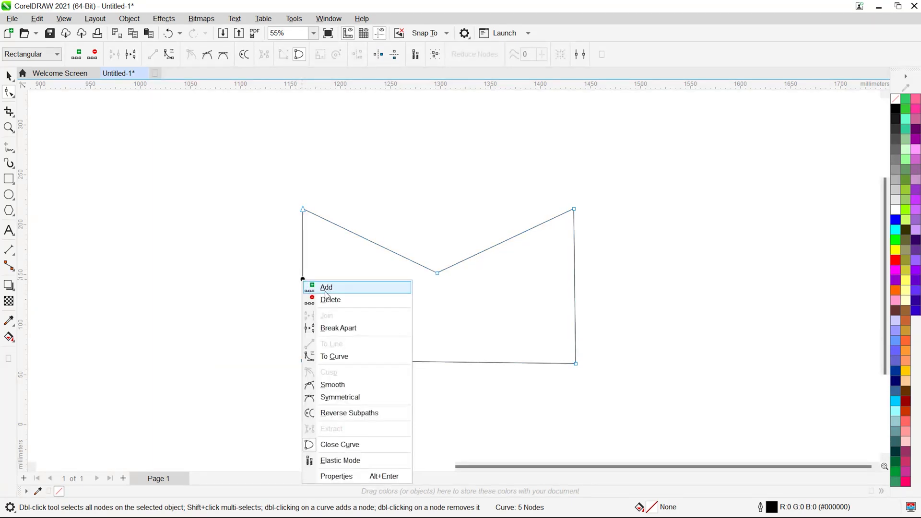
pyautogui.click(270, 260)
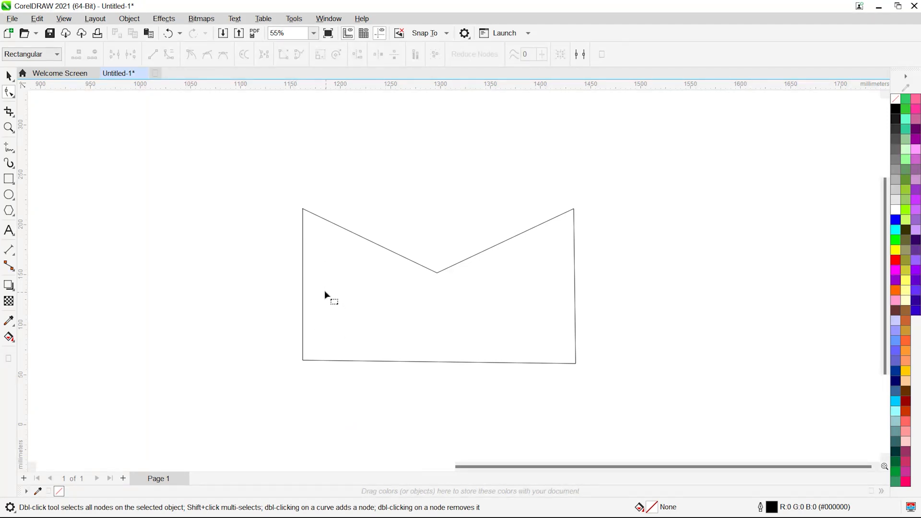
pyautogui.click(302, 276)
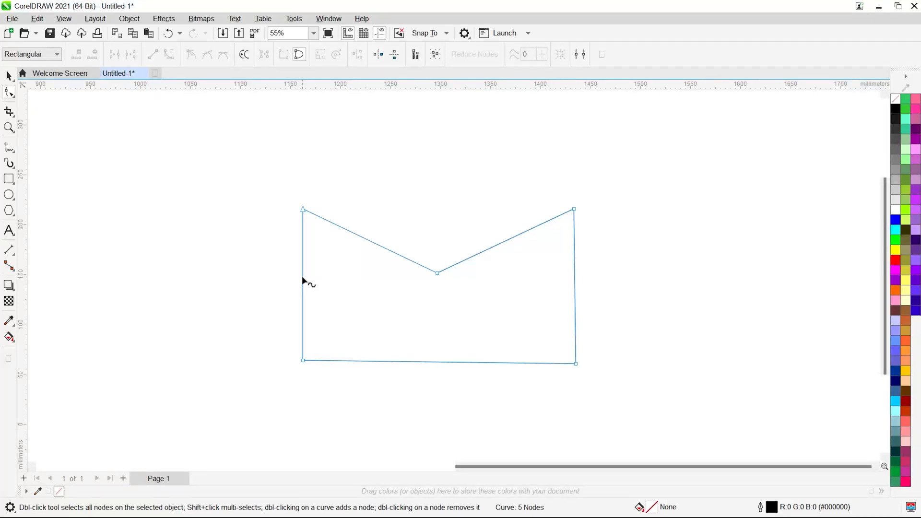
pyautogui.doubleClick(302, 278)
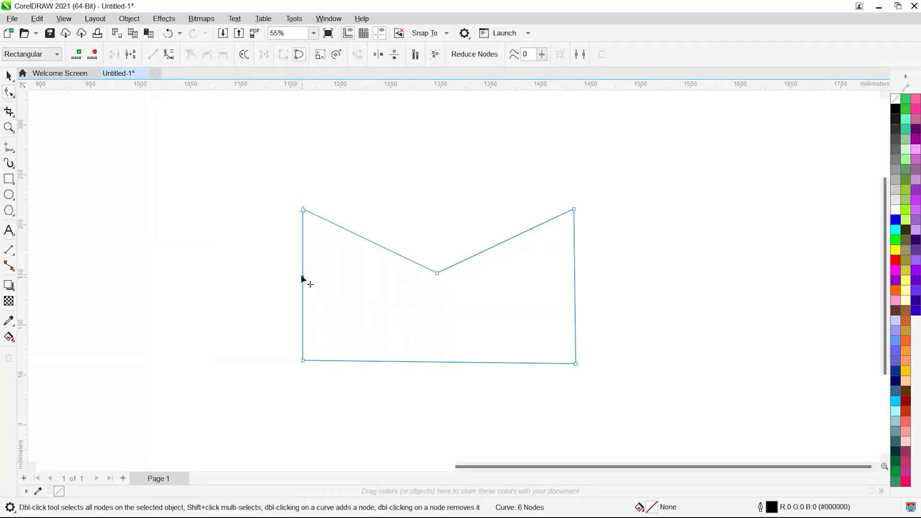
pyautogui.moveTo(302, 277); pyautogui.dragTo(401, 301)
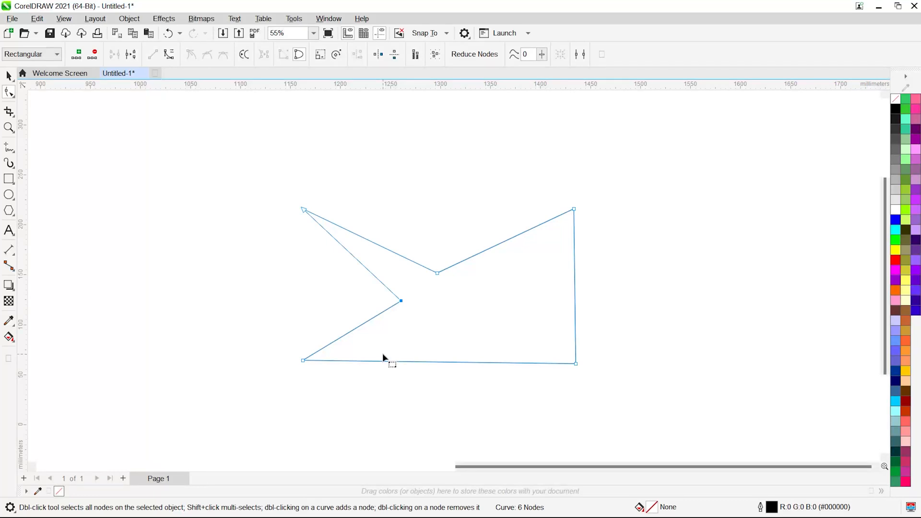
# Delete the two added nodes that form the left and top notches.
pyautogui.rightClick(402, 302)
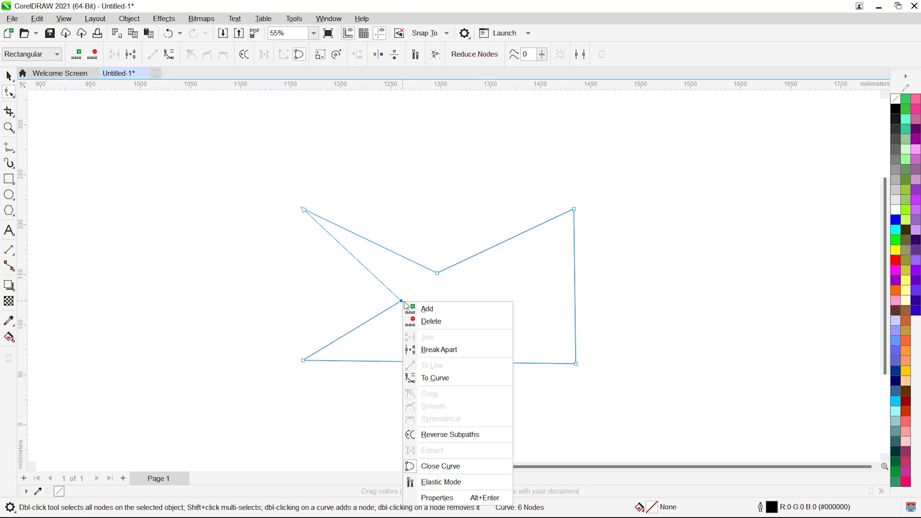
pyautogui.click(433, 322)
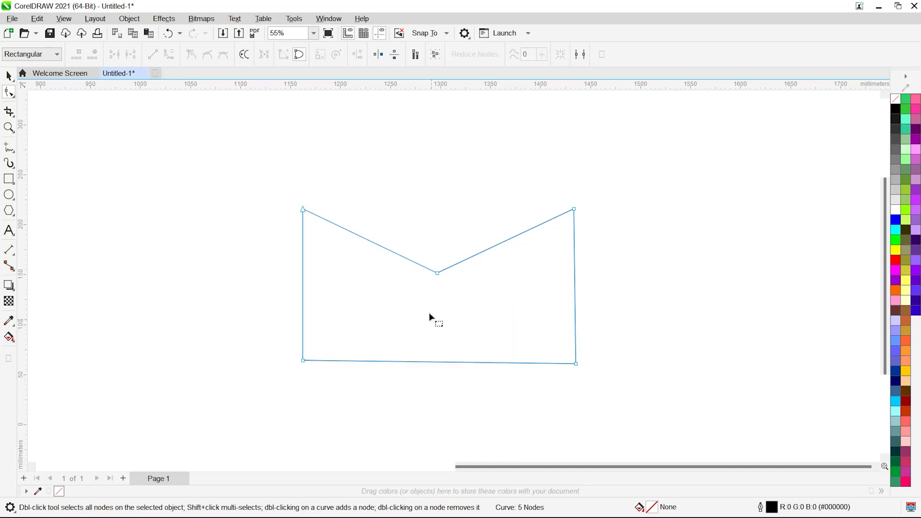
pyautogui.doubleClick(437, 273)
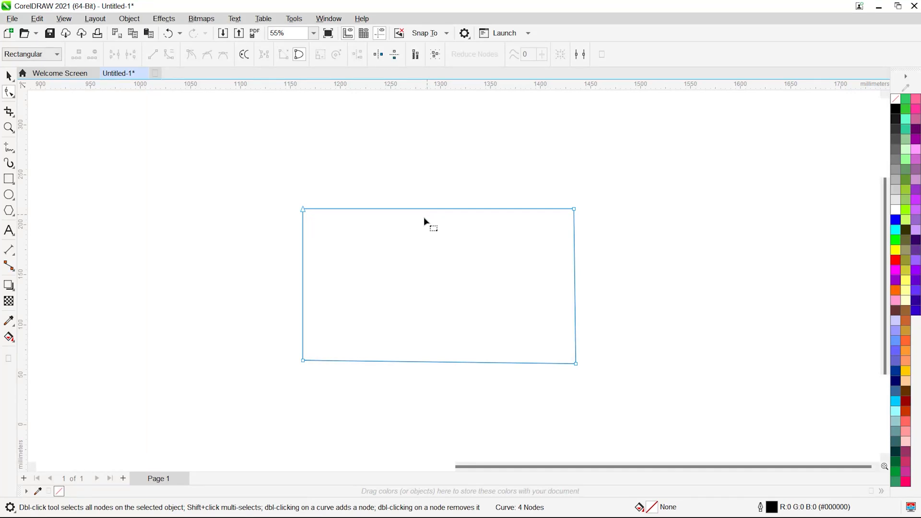
# Convert the shape's top edge to a curve and bow its middle down toward the inside of the shape.
pyautogui.click(433, 209)
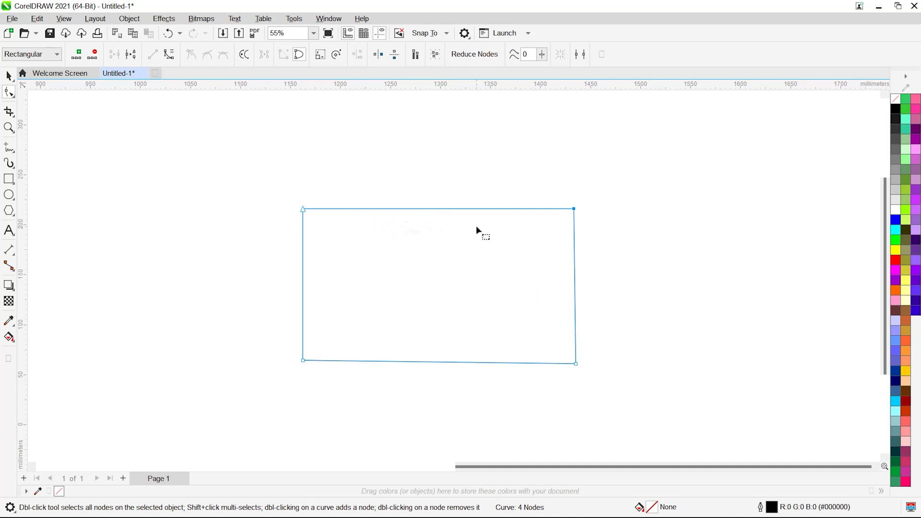
pyautogui.rightClick(425, 210)
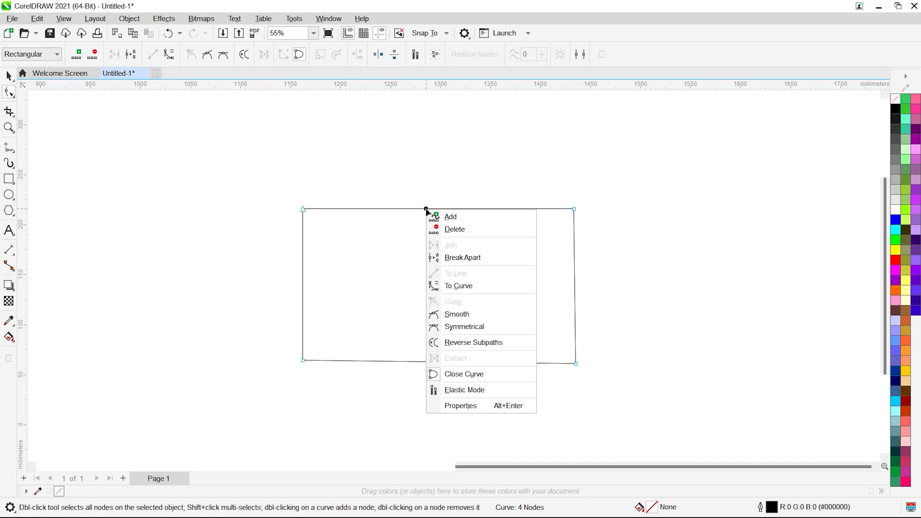
pyautogui.click(482, 291)
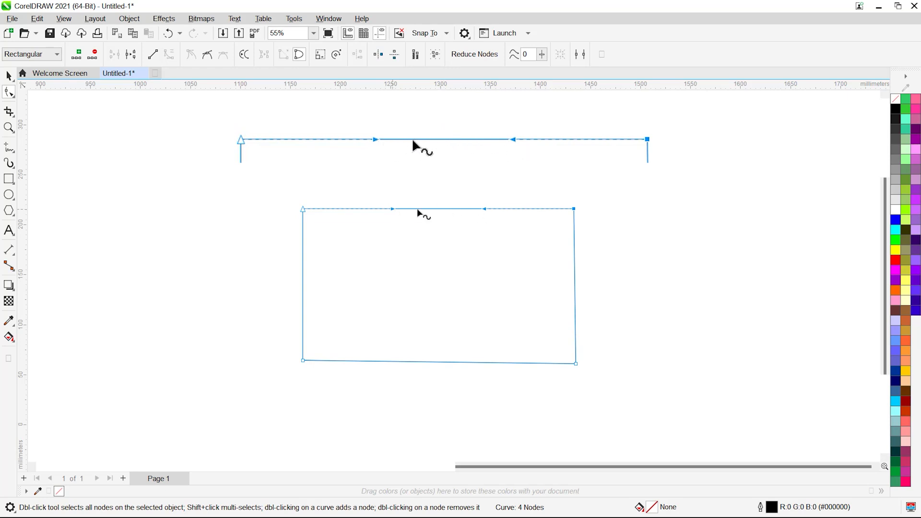
pyautogui.moveTo(433, 209); pyautogui.dragTo(439, 278)
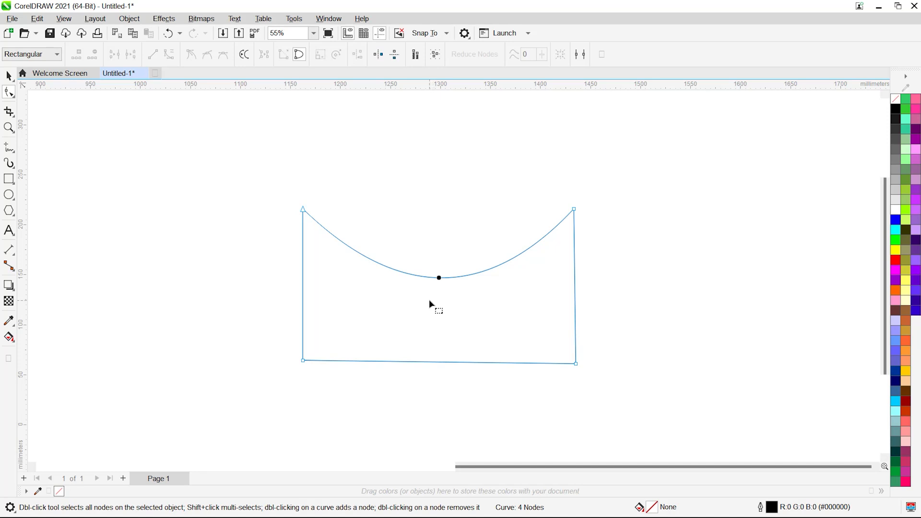
# Reshape the top curve into an S-wave by pulling its left control handle far upward and lengthening the right one slightly downward.
pyautogui.click(575, 211)
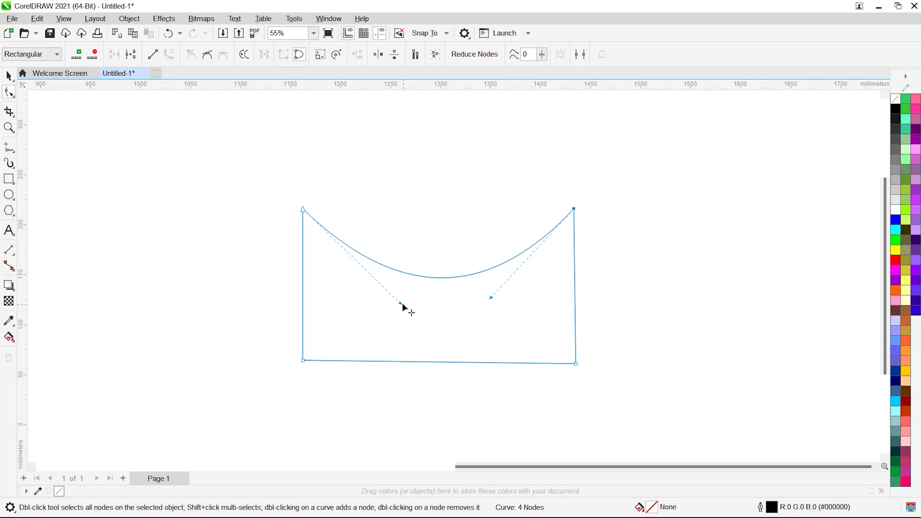
pyautogui.moveTo(399, 304); pyautogui.dragTo(354, 103)
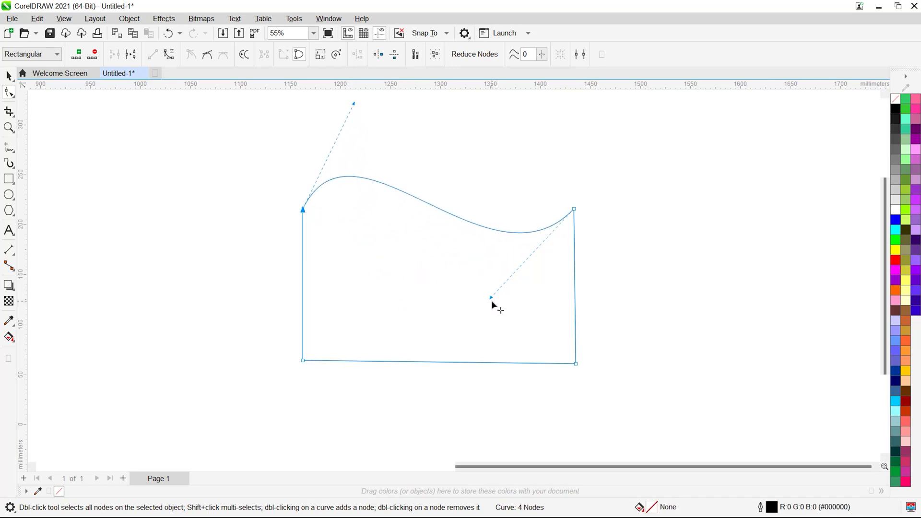
pyautogui.moveTo(492, 302)
pyautogui.mouseDown()
pyautogui.moveTo(505, 333)
pyautogui.moveTo(504, 206)
pyautogui.moveTo(447, 214)
pyautogui.moveTo(437, 304)
pyautogui.moveTo(481, 308)
pyautogui.mouseUp()
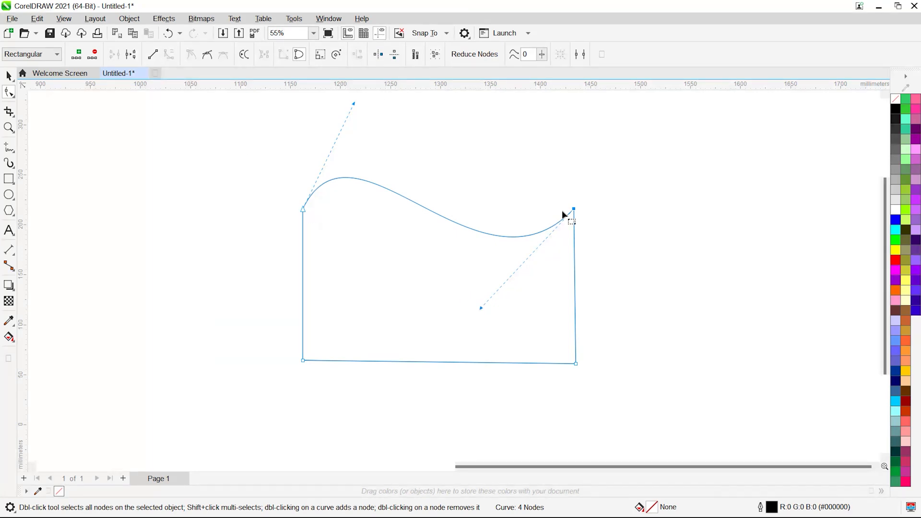
# Convert the bottom edge to a curve and shape it into a matching wave, with its left handle pulled up and its right handle pulled down.
pyautogui.rightClick(426, 361)
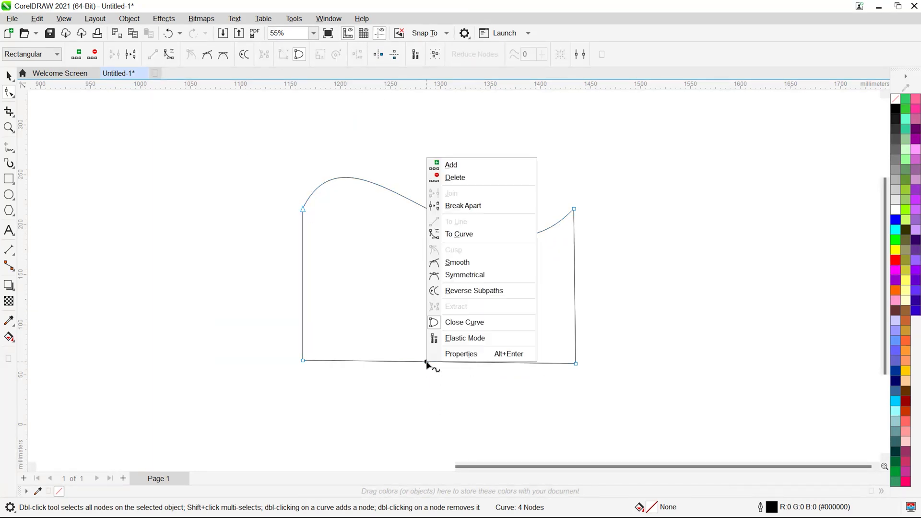
pyautogui.click(460, 234)
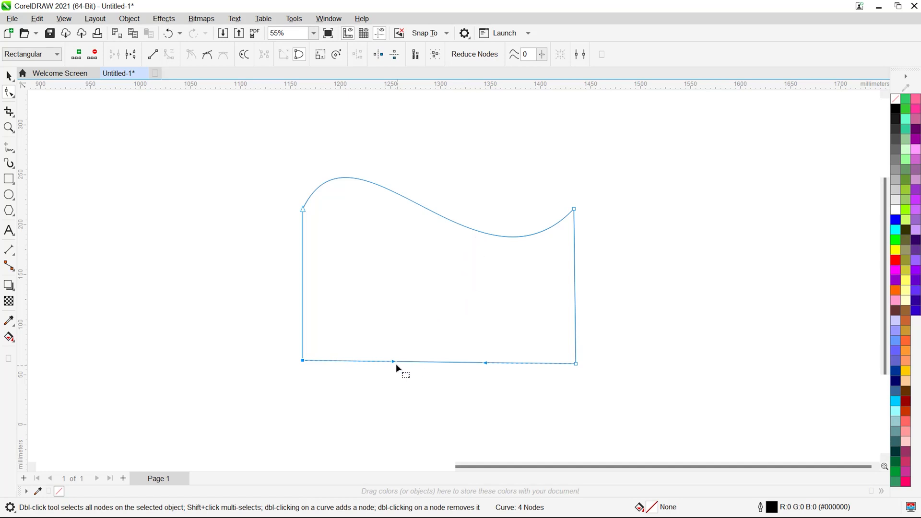
pyautogui.moveTo(393, 363); pyautogui.dragTo(367, 237)
pyautogui.moveTo(485, 363); pyautogui.dragTo(495, 426)
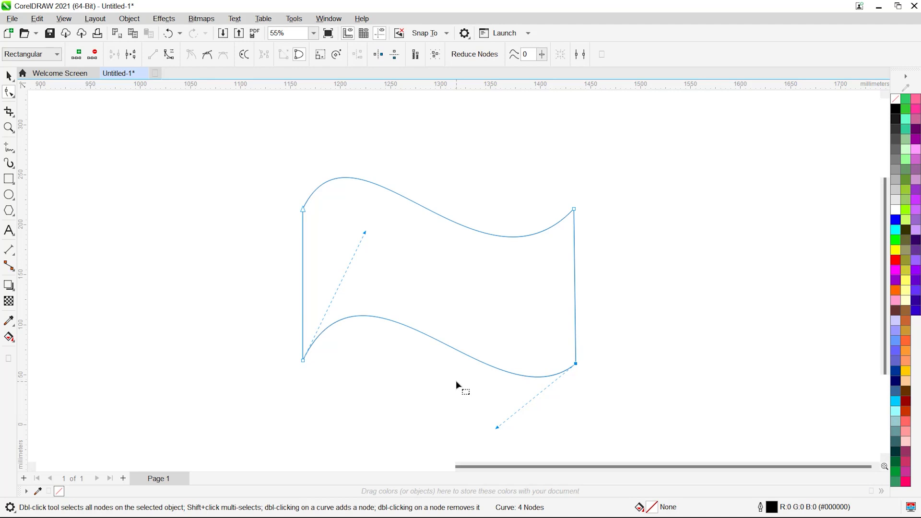
# Convert the curved bottom edge back to a straight line.
pyautogui.rightClick(439, 342)
pyautogui.click(475, 202)
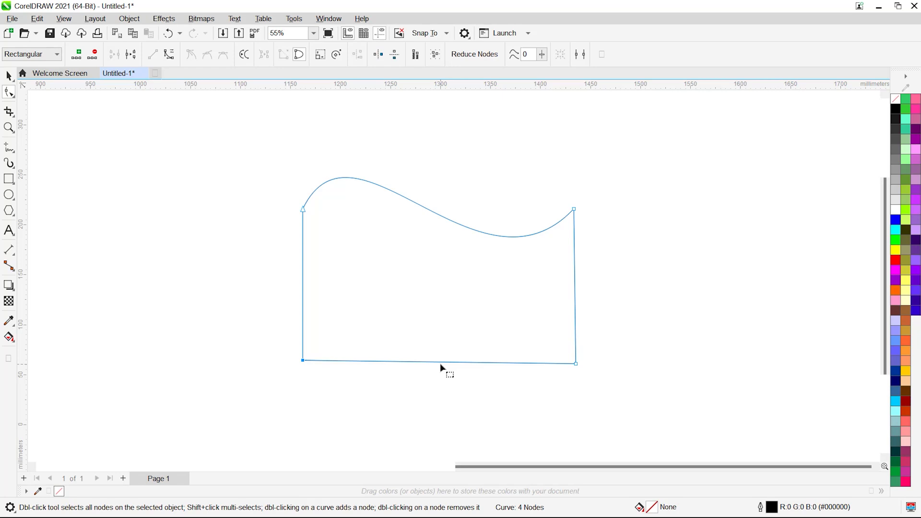
# Create a new blank document and show the empty workspace to the right of its page.
pyautogui.click(156, 74)
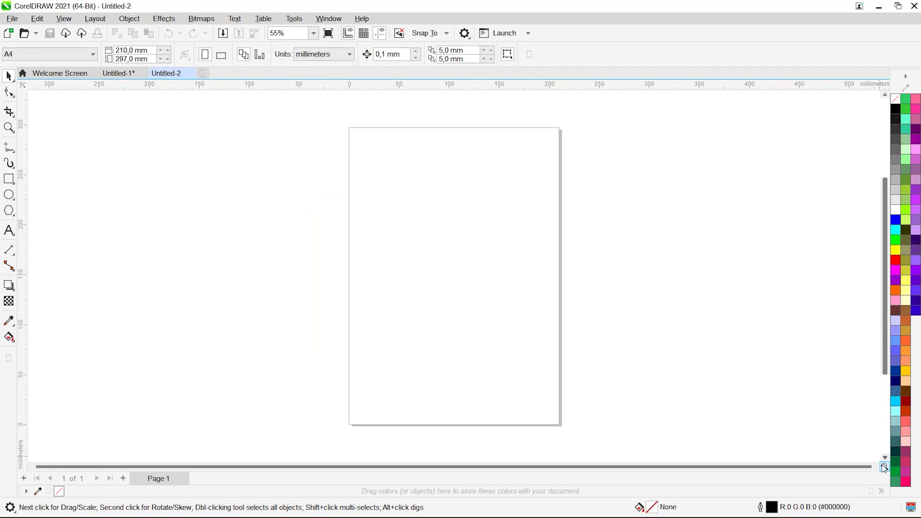
pyautogui.moveTo(877, 468); pyautogui.dragTo(877, 470)
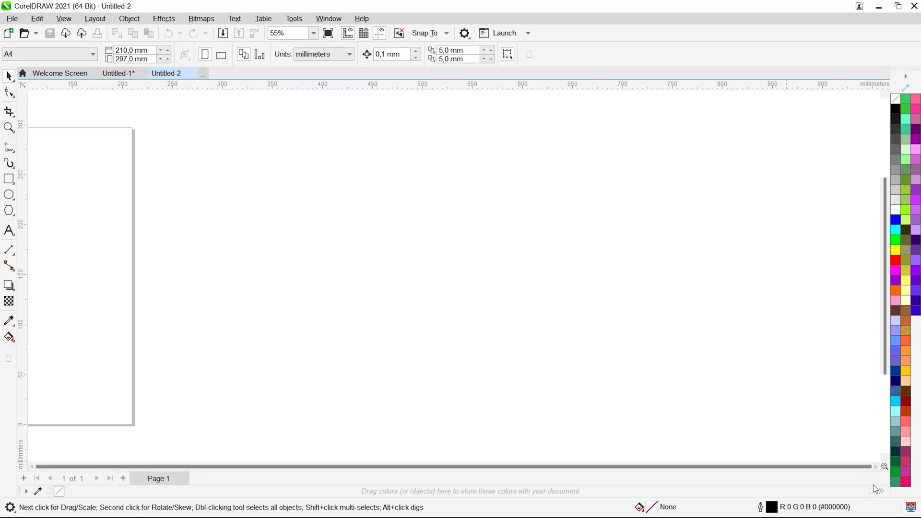
pyautogui.moveTo(878, 468); pyautogui.dragTo(878, 468)
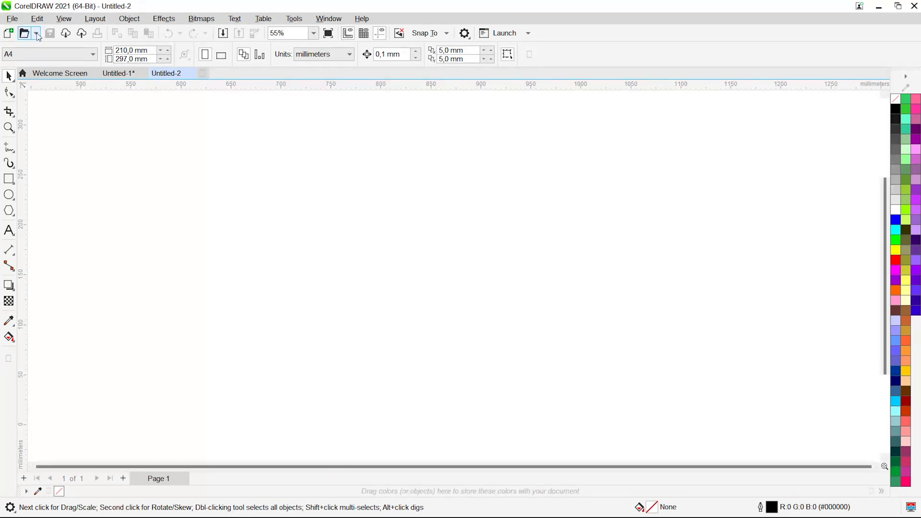
# Import the "mc donald" image from the Latihan folder on drive D: and place it at its original size in the empty workspace.
pyautogui.click(13, 18)
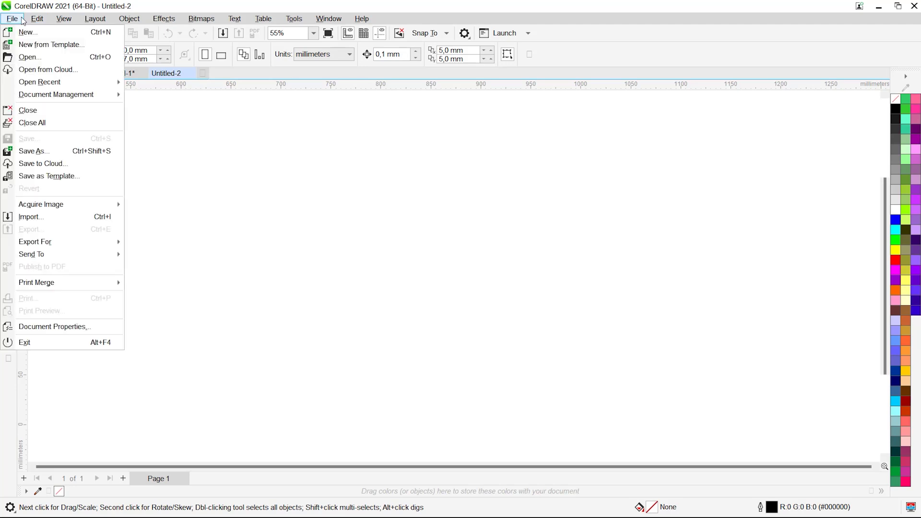
pyautogui.click(80, 219)
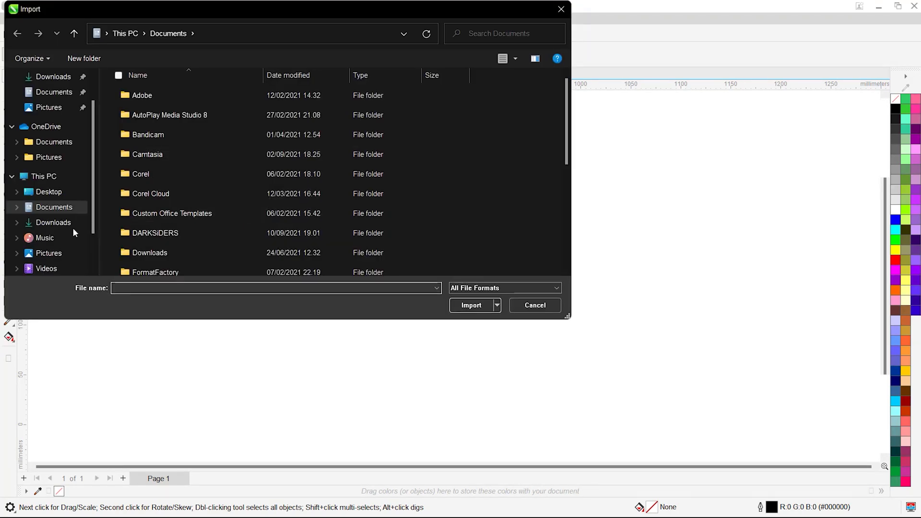
pyautogui.scroll(-2, 69, 237)
pyautogui.click(62, 234)
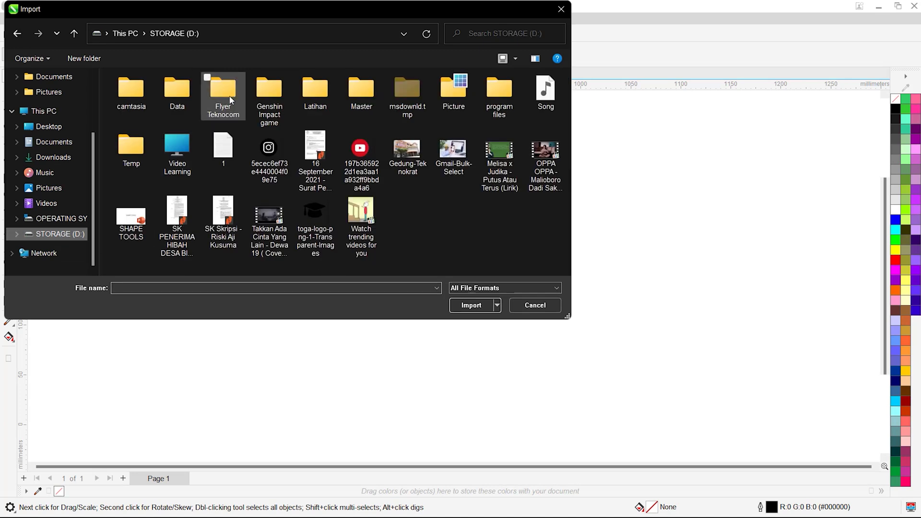
pyautogui.click(324, 98)
pyautogui.doubleClick(324, 98)
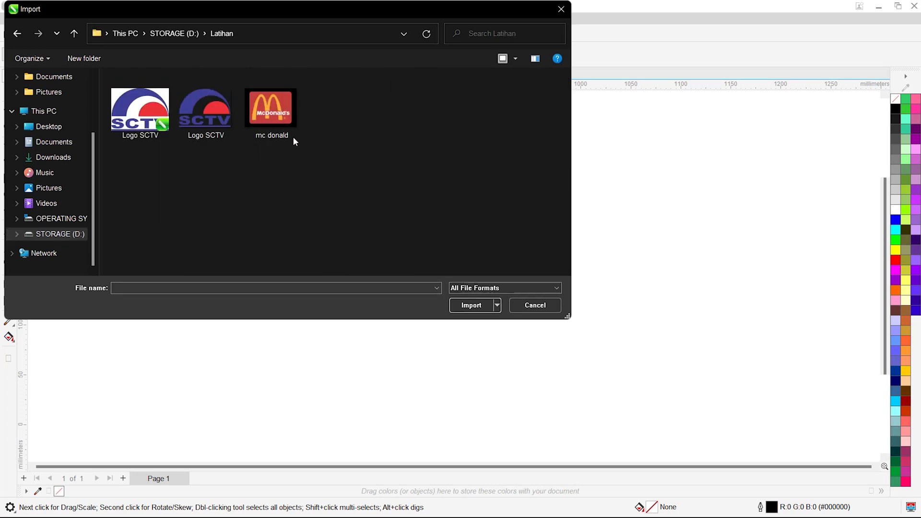
pyautogui.doubleClick(286, 115)
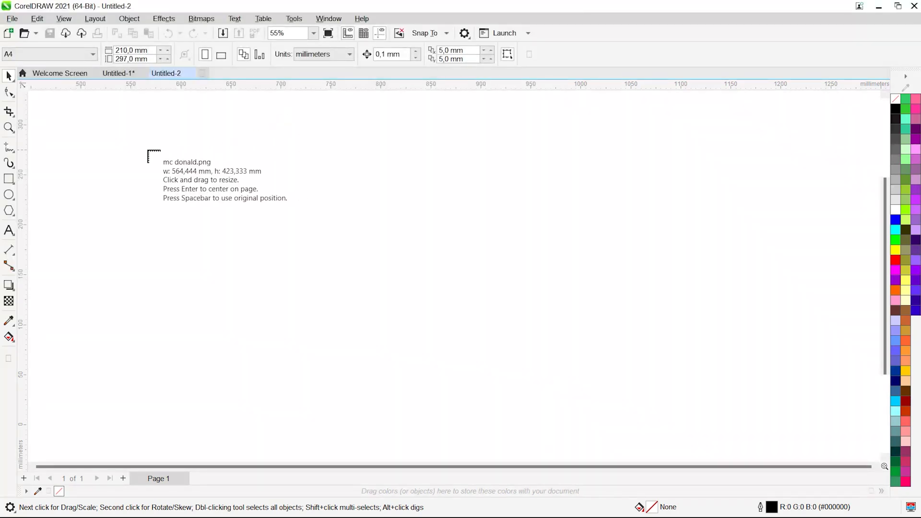
pyautogui.click(143, 148)
# Move the imported logo up and to the left, centring it at about X 718 mm, Y 179 mm.
pyautogui.moveTo(389, 287); pyautogui.dragTo(300, 215)
pyautogui.moveTo(466, 371); pyautogui.dragTo(444, 346)
pyautogui.moveTo(518, 413); pyautogui.dragTo(501, 393)
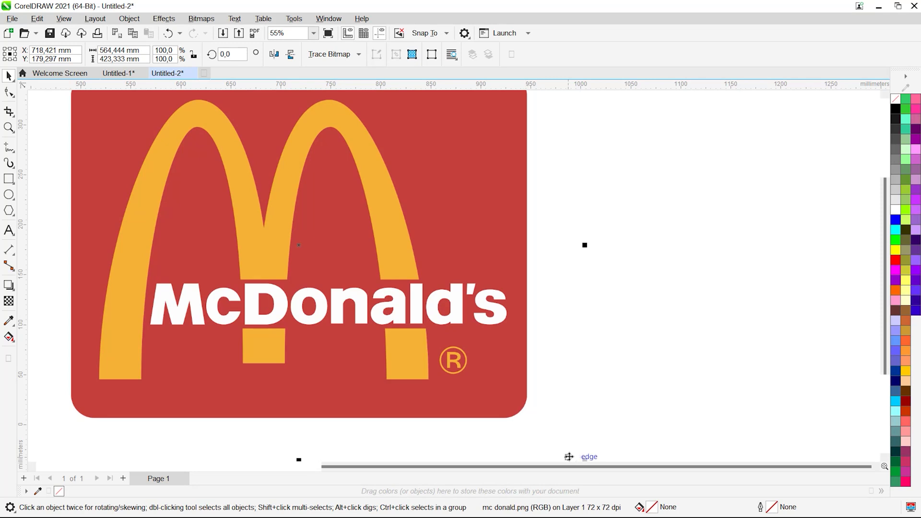
# Scale the logo image down proportionally to about 76.5% and move it so its centre is at about X 597 mm, Y 188 mm.
pyautogui.scroll(-1, 583, 461)
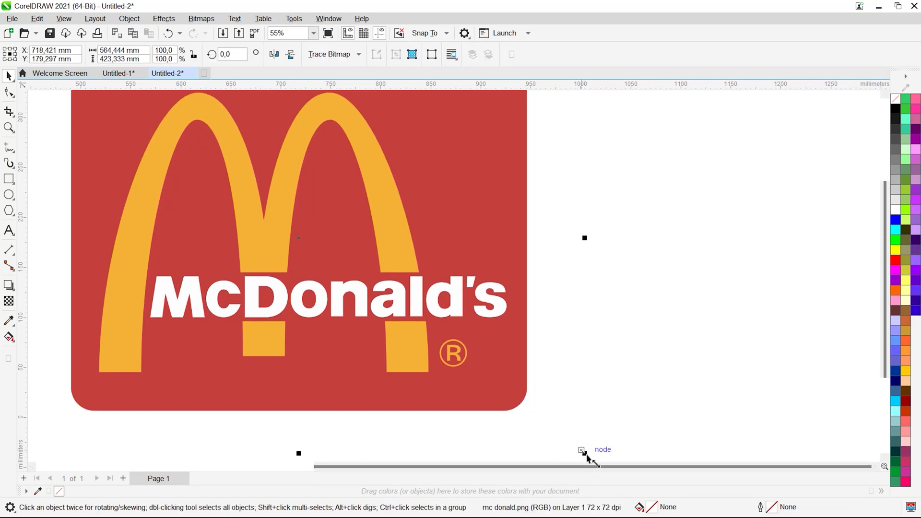
pyautogui.moveTo(586, 455); pyautogui.dragTo(451, 354)
pyautogui.moveTo(357, 290); pyautogui.dragTo(377, 350)
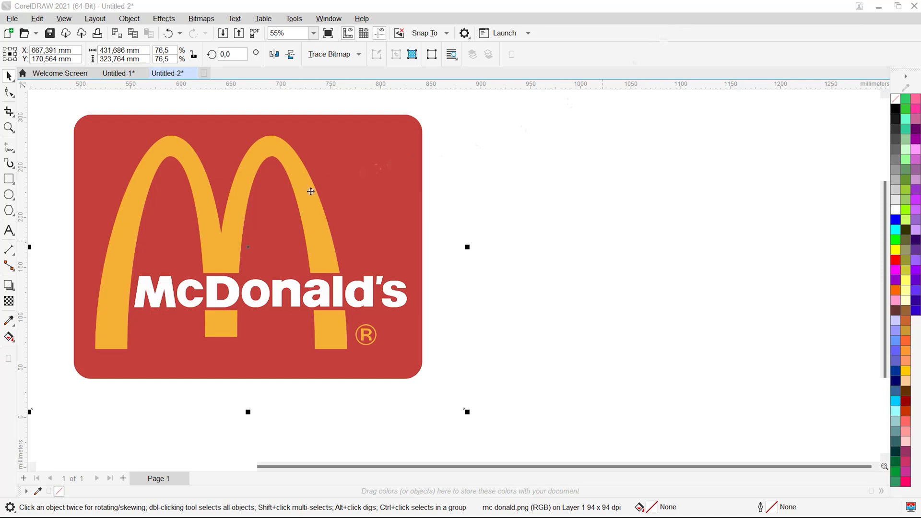
pyautogui.scroll(-2, 305, 241)
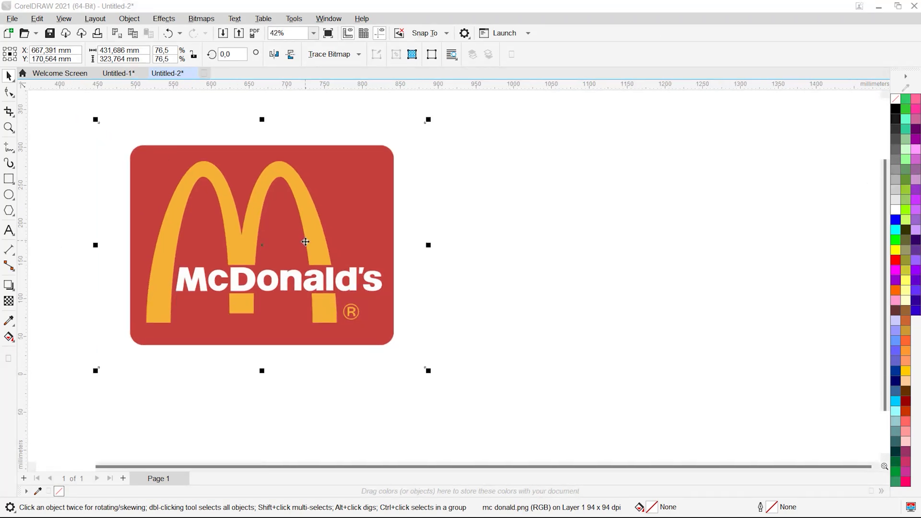
pyautogui.moveTo(301, 241); pyautogui.dragTo(244, 229)
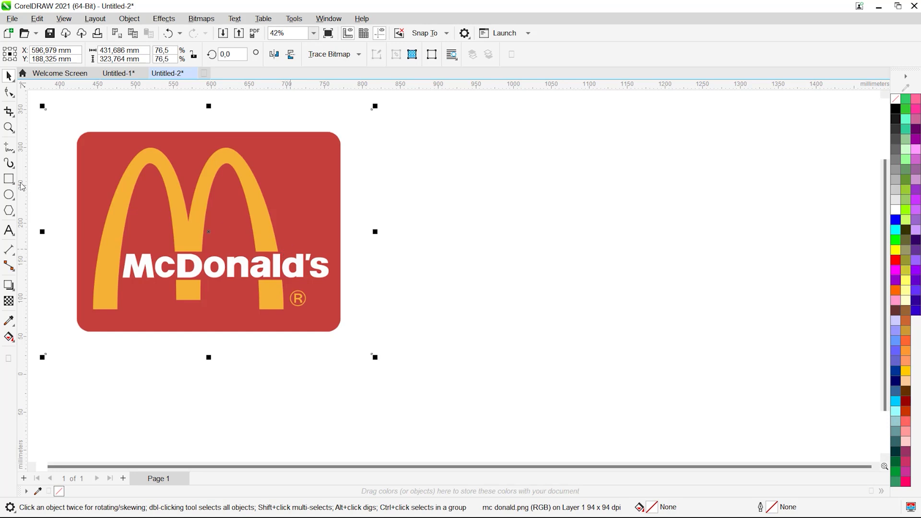
# Draw a rectangle about 197 mm wide and 51 mm high in the empty space right of the logo and convert it to curves.
pyautogui.click(8, 178)
pyautogui.moveTo(491, 318); pyautogui.dragTo(640, 357)
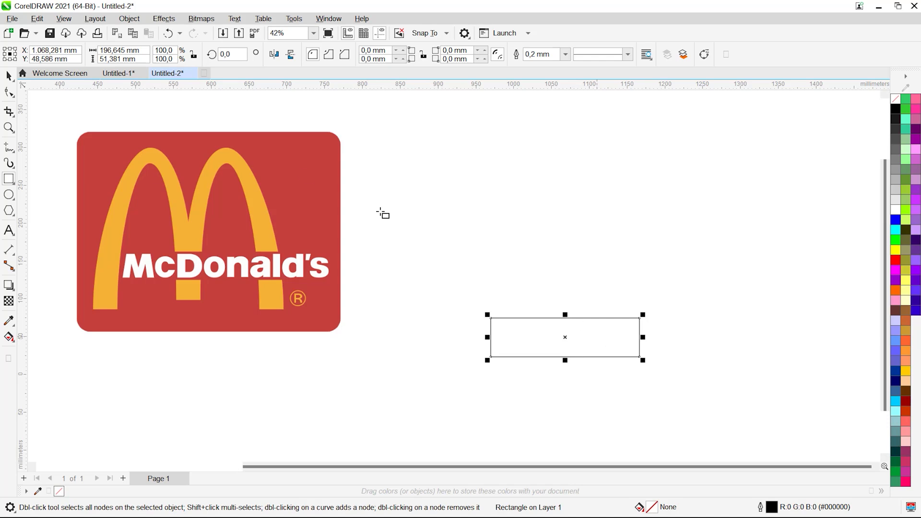
pyautogui.click(8, 92)
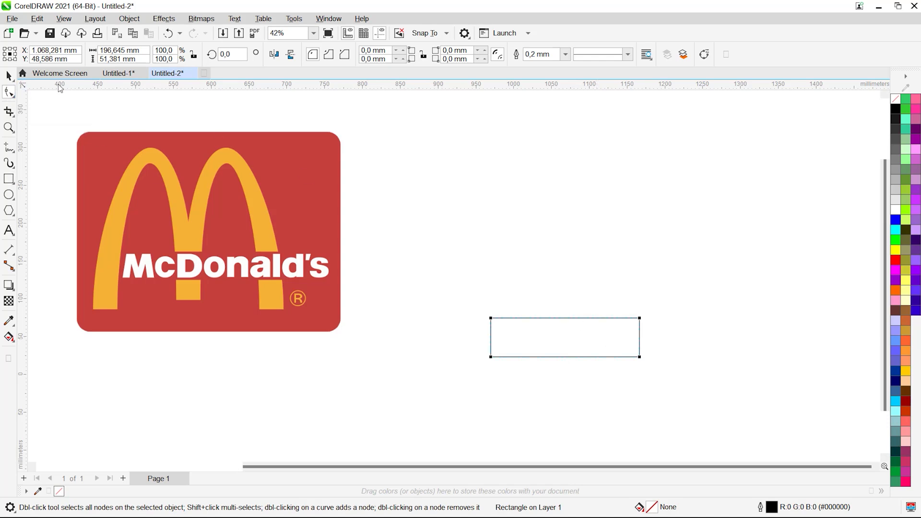
pyautogui.rightClick(578, 335)
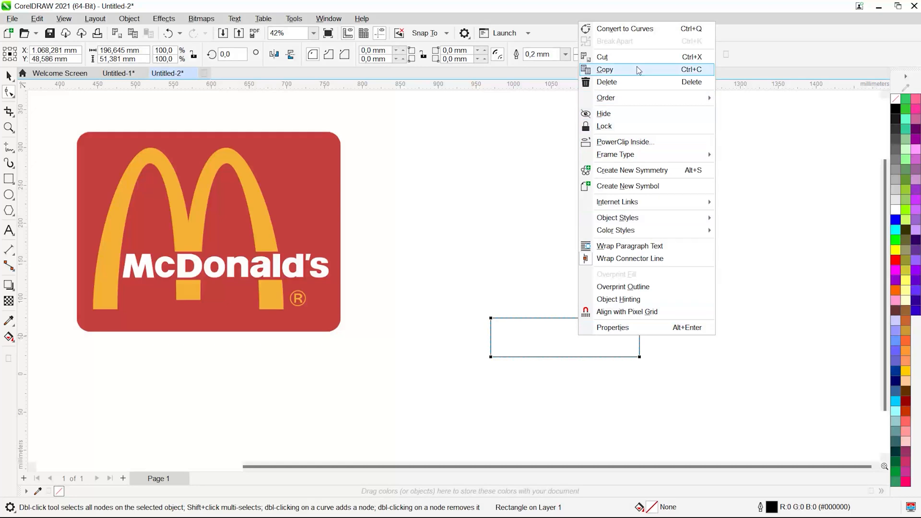
pyautogui.click(767, 19)
pyautogui.rightClick(577, 336)
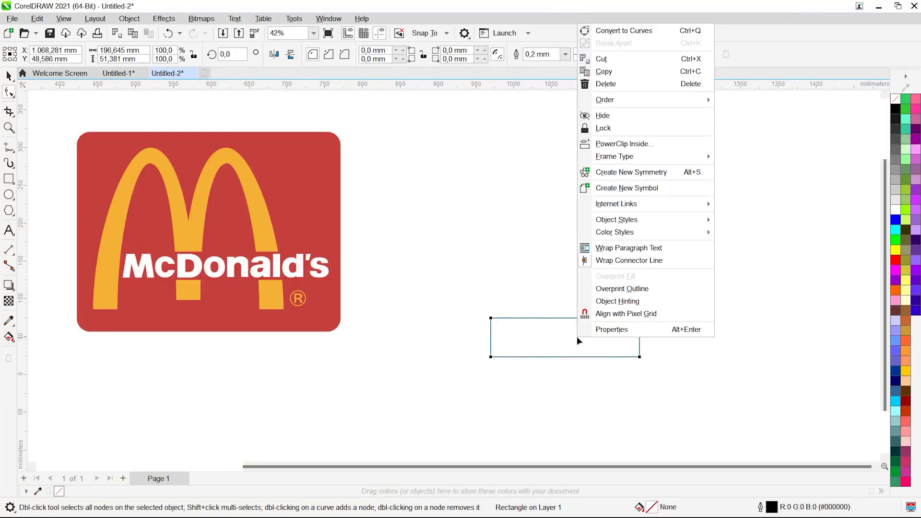
pyautogui.press('Escape')
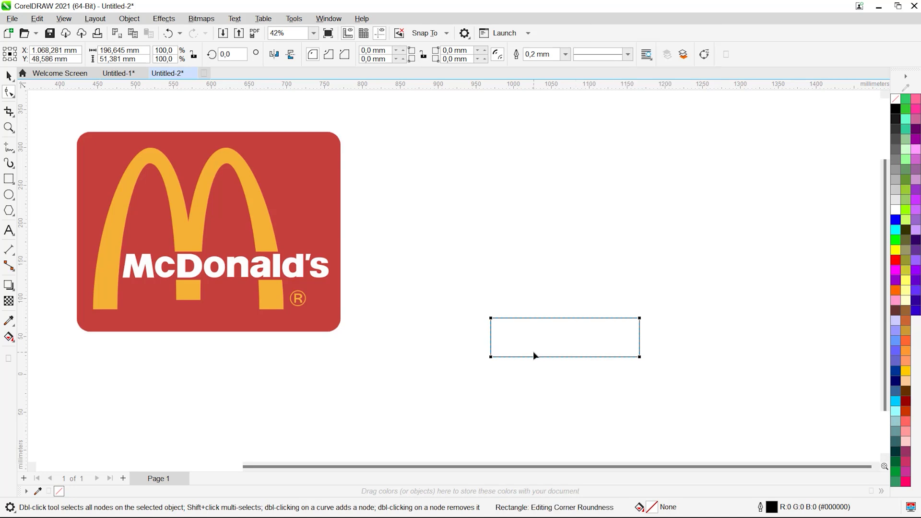
pyautogui.hotkey('ctrl', 'q')
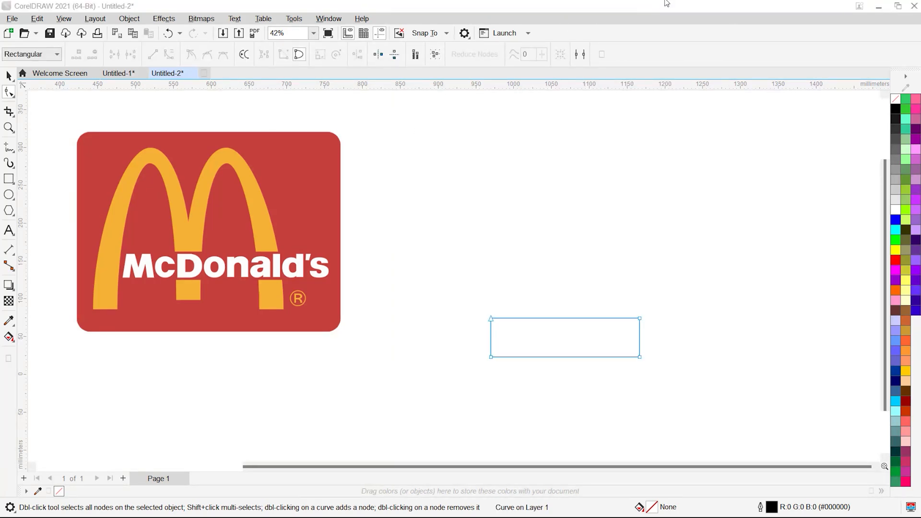
pyautogui.moveTo(632, 37); pyautogui.dragTo(119, 453)
# Convert the rectangle's top edge to a curve and pull its middle up into a tall arch as high as the logo's arches.
pyautogui.rightClick(562, 318)
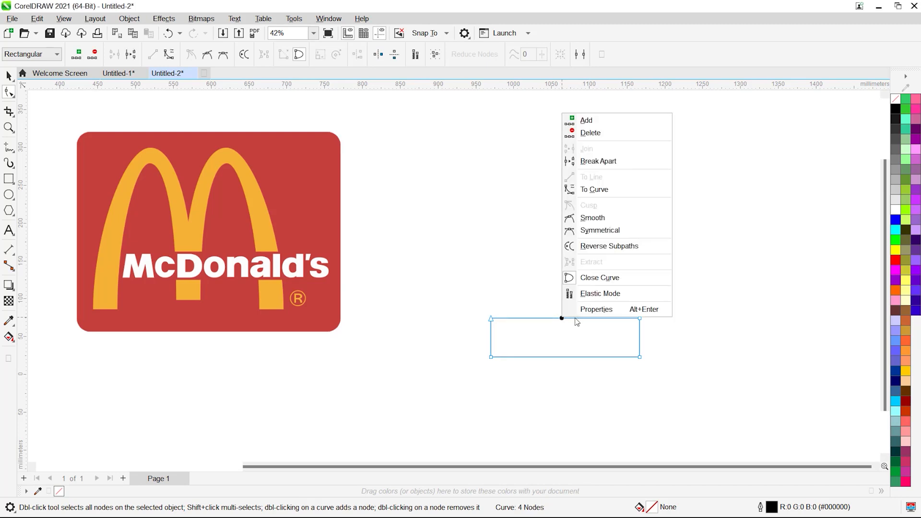
pyautogui.click(618, 189)
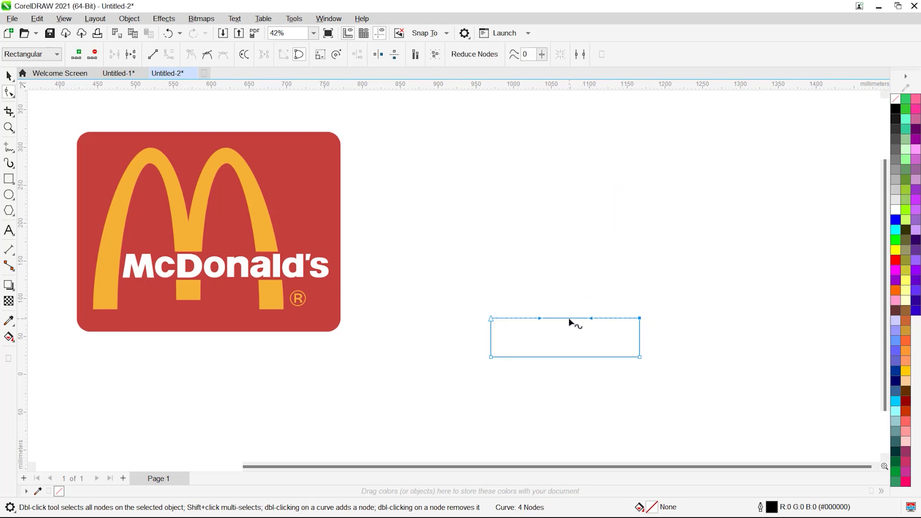
pyautogui.moveTo(569, 317); pyautogui.dragTo(566, 150)
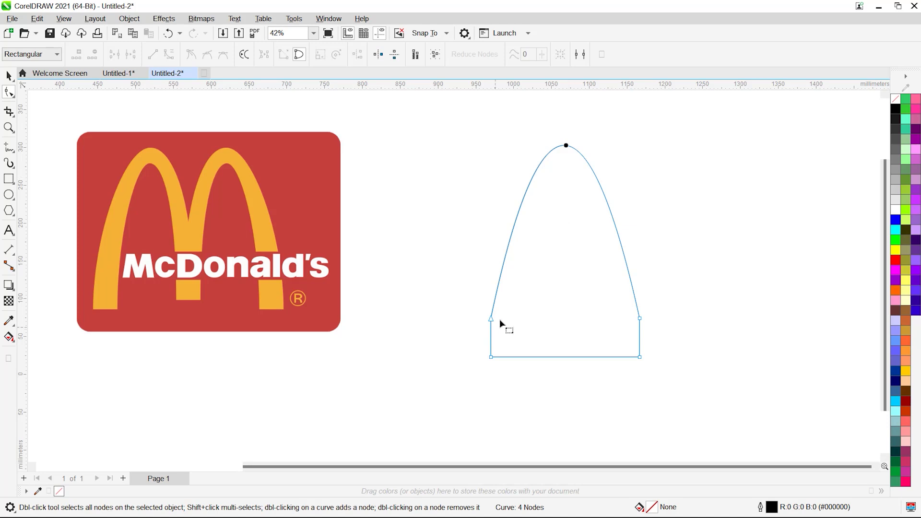
# Delete the two nodes where the arch meets the vertical sides and raise the peak of the smoothed curve slightly.
pyautogui.doubleClick(640, 318)
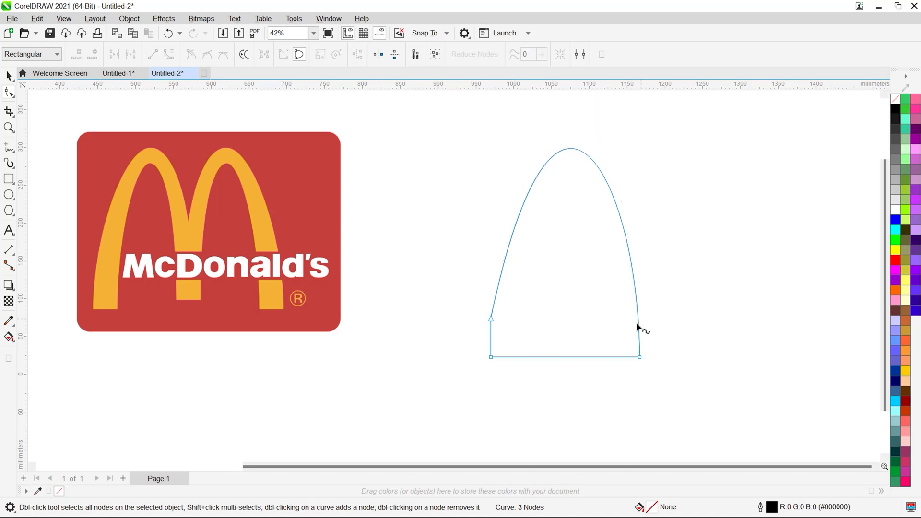
pyautogui.doubleClick(491, 319)
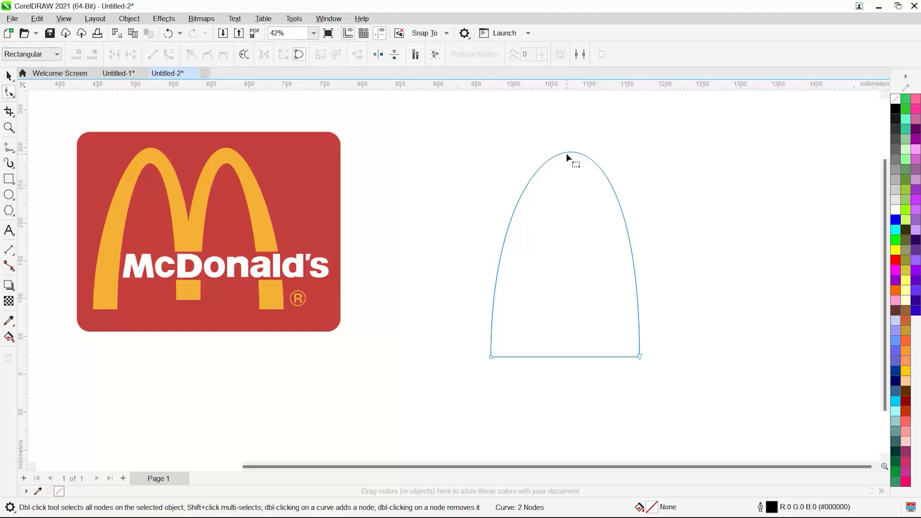
pyautogui.moveTo(569, 151); pyautogui.dragTo(572, 148)
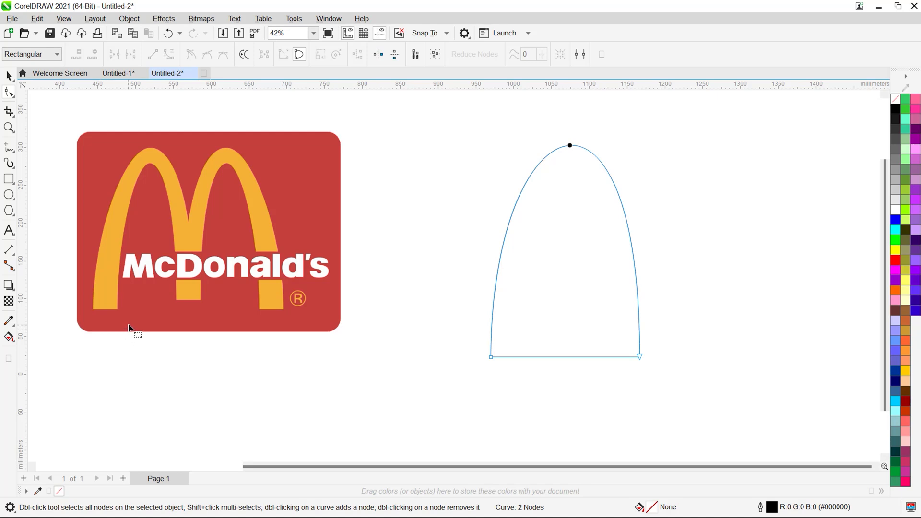
# Add two nodes on the bottom edge, convert the segment between them to a curve and pull it up into an inner arch.
pyautogui.doubleClick(528, 357)
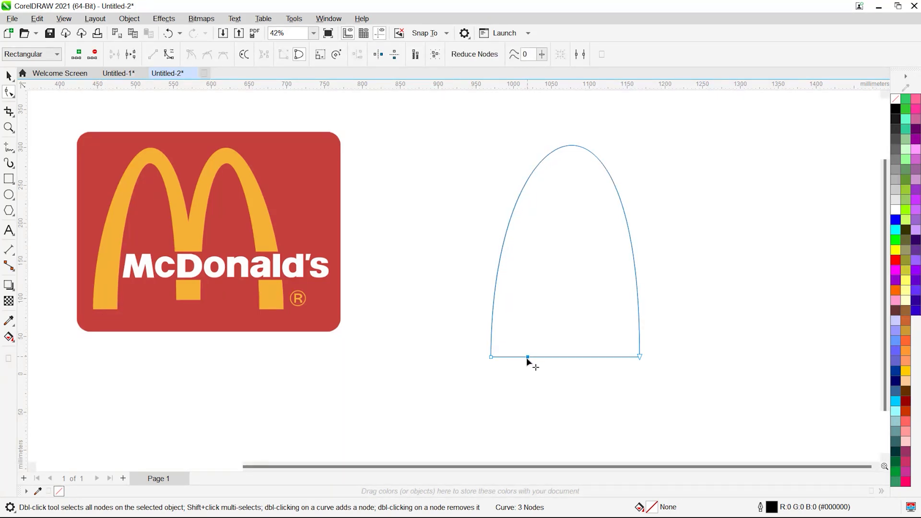
pyautogui.doubleClick(611, 357)
pyautogui.rightClick(568, 356)
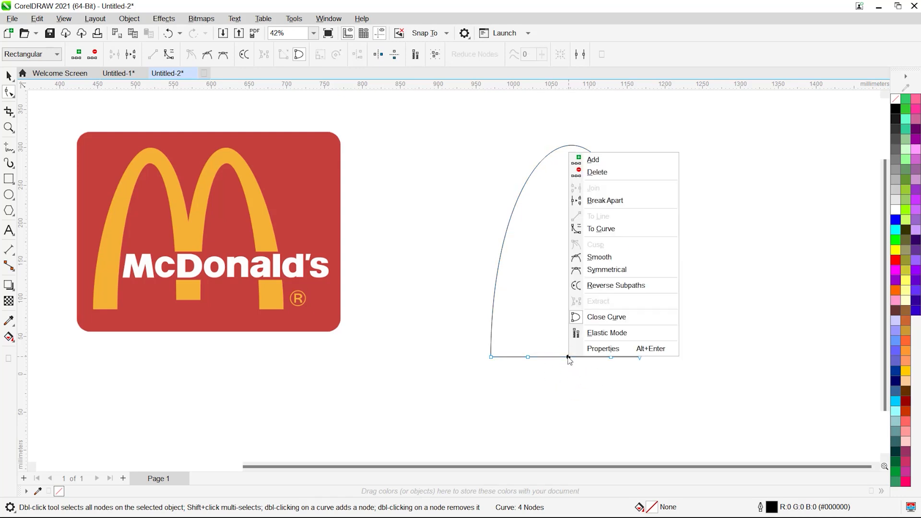
pyautogui.click(602, 228)
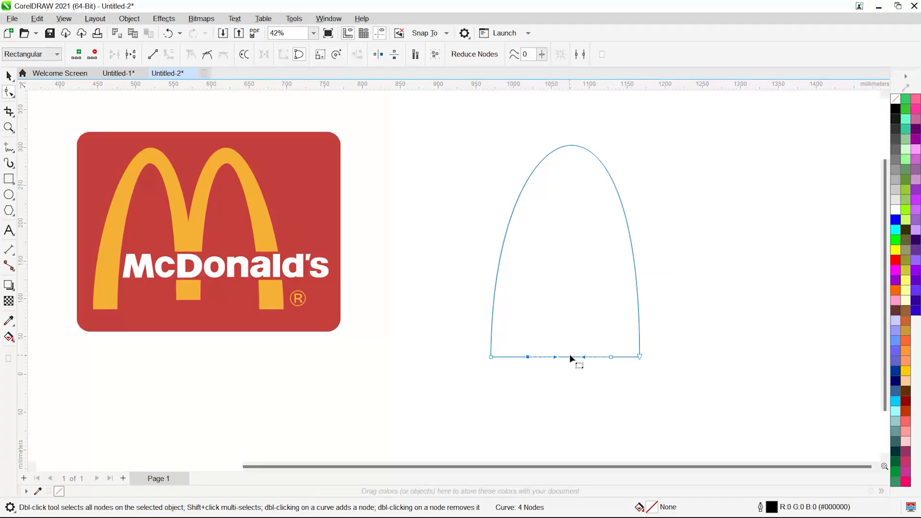
pyautogui.moveTo(570, 357); pyautogui.dragTo(571, 170)
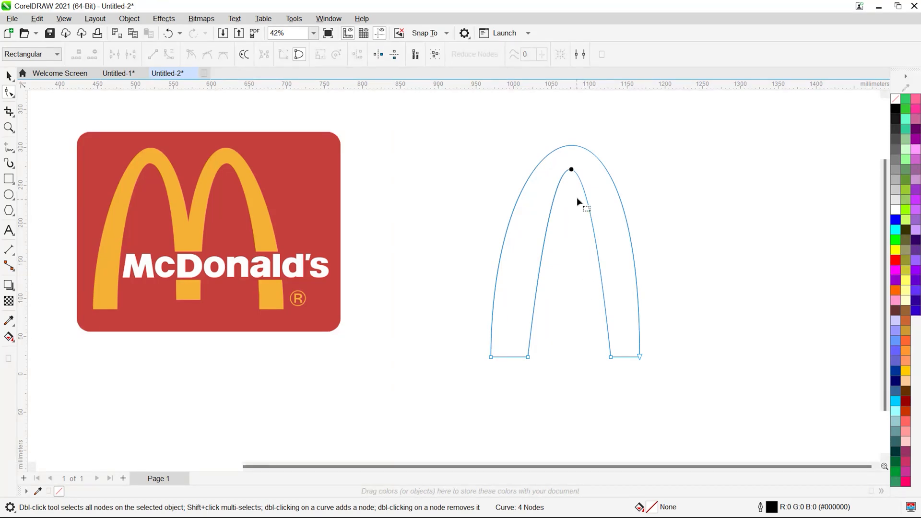
# Adjust both curve handles of the inner arch to near vertical so its rounded shape follows the outer arch evenly.
pyautogui.click(611, 356)
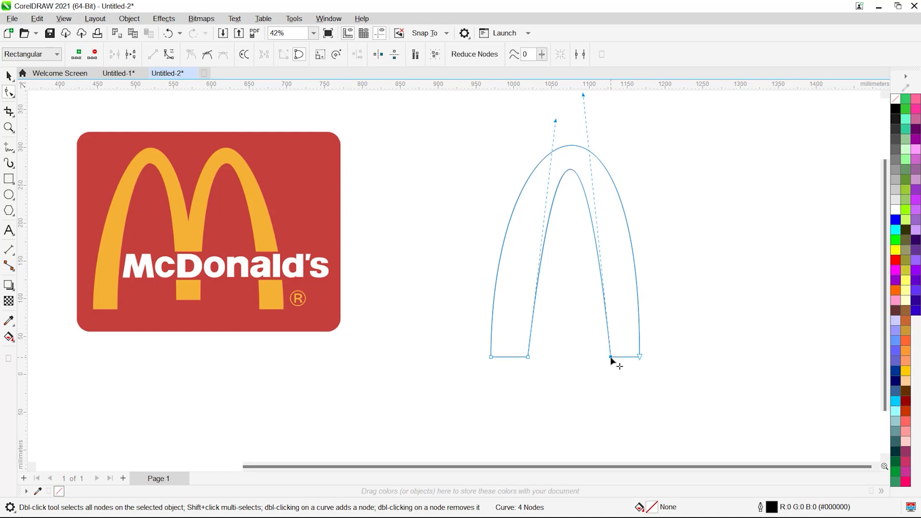
pyautogui.click(885, 95)
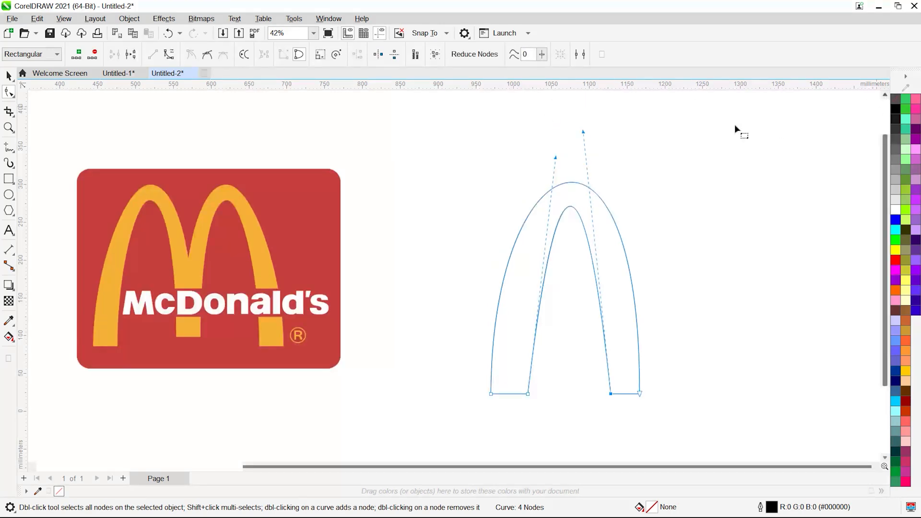
pyautogui.moveTo(583, 131); pyautogui.dragTo(608, 136)
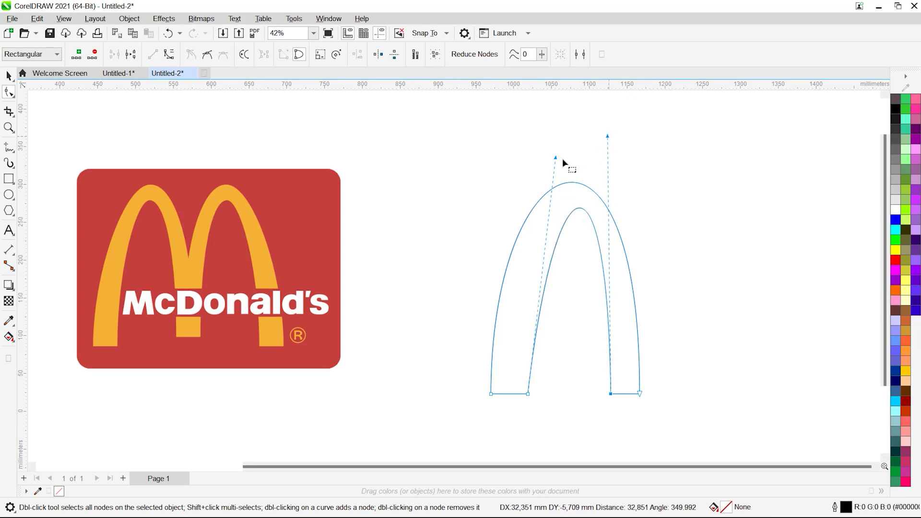
pyautogui.moveTo(557, 156); pyautogui.dragTo(530, 149)
pyautogui.moveTo(607, 136); pyautogui.dragTo(614, 131)
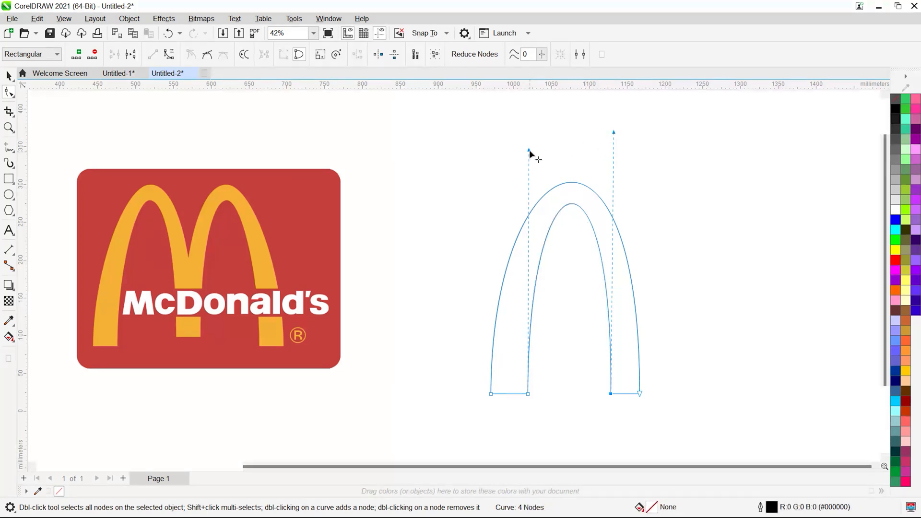
pyautogui.moveTo(529, 148); pyautogui.dragTo(529, 145)
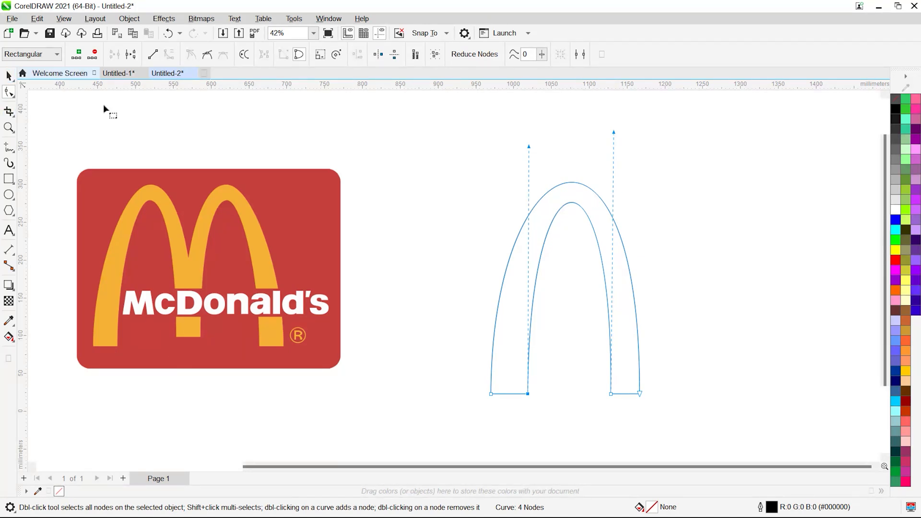
# Raise the two bottom nodes of the arch's right leg together, making that leg slightly shorter than the left one.
pyautogui.moveTo(597, 387); pyautogui.dragTo(664, 405)
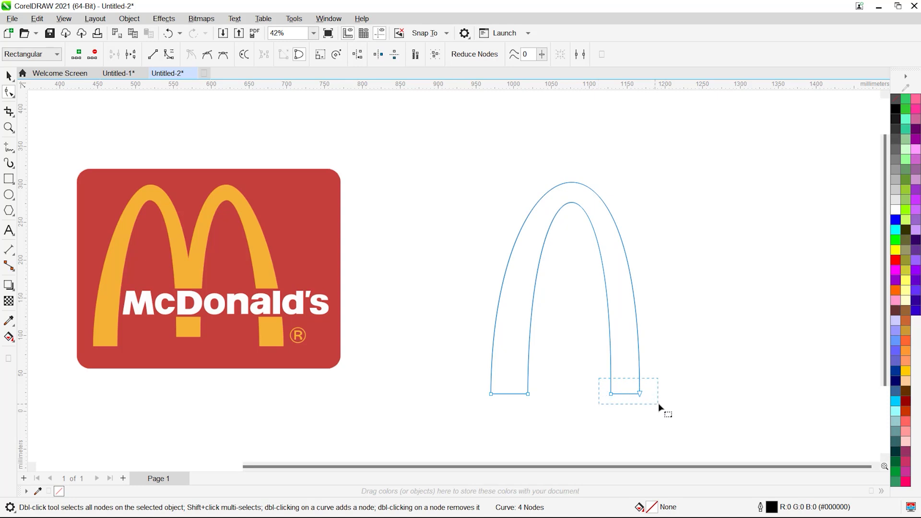
pyautogui.moveTo(661, 403); pyautogui.dragTo(610, 387)
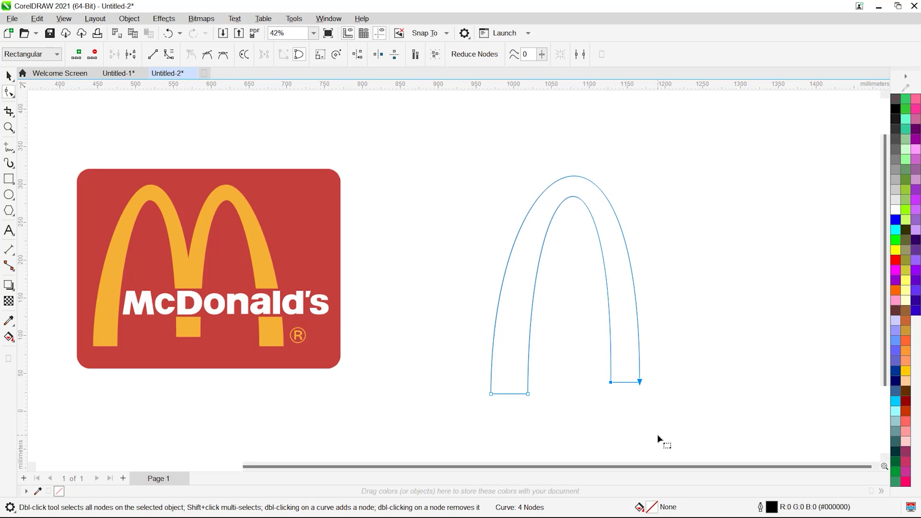
pyautogui.click(9, 75)
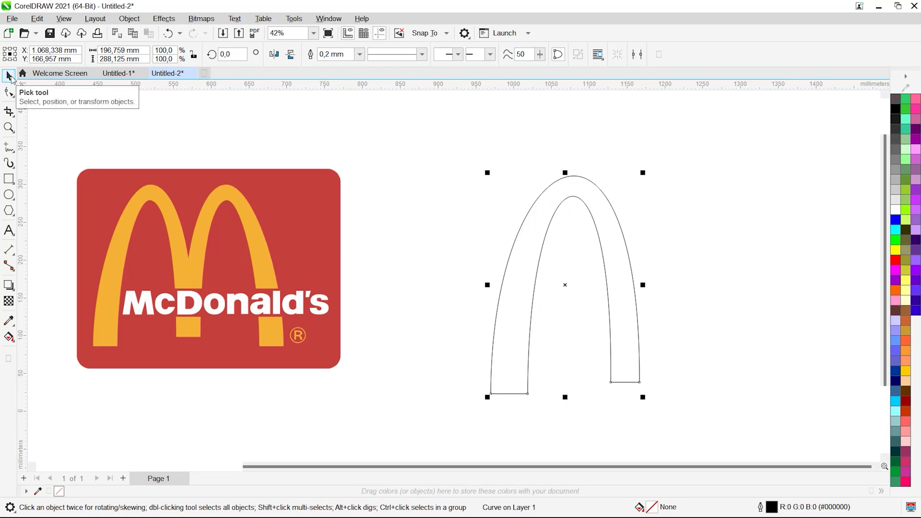
# Fill the arch with golden yellow (#FFCC00) and move it to about X 1031 mm, Y 169 mm.
pyautogui.moveTo(612, 218); pyautogui.dragTo(597, 289)
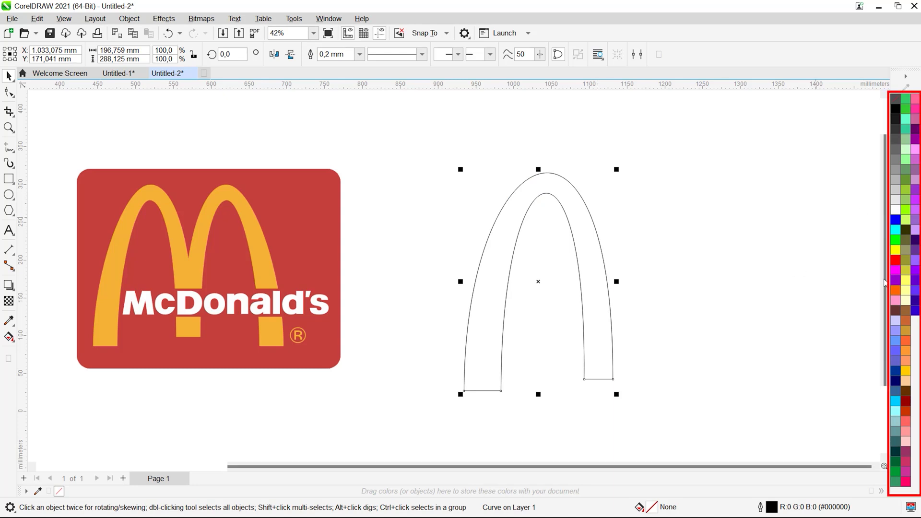
pyautogui.click(905, 371)
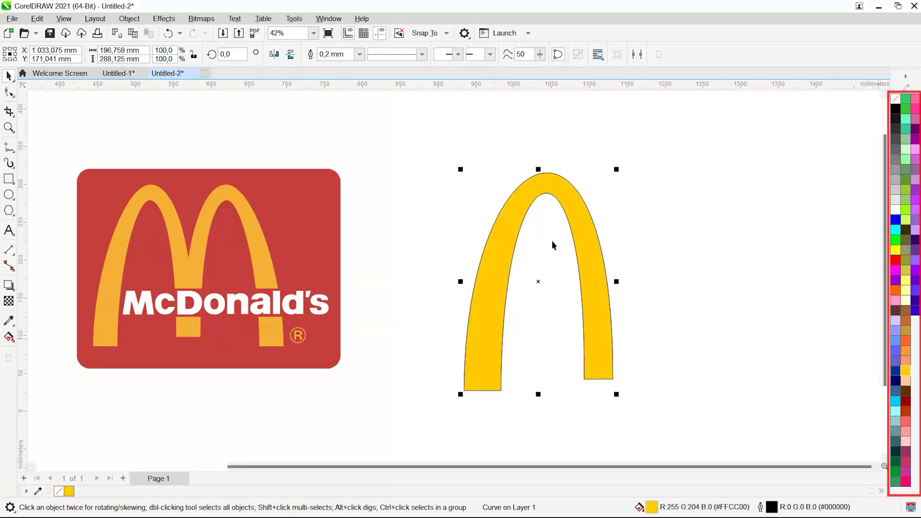
pyautogui.moveTo(584, 216)
pyautogui.mouseDown()
pyautogui.moveTo(596, 220)
pyautogui.moveTo(584, 217)
pyautogui.mouseUp()
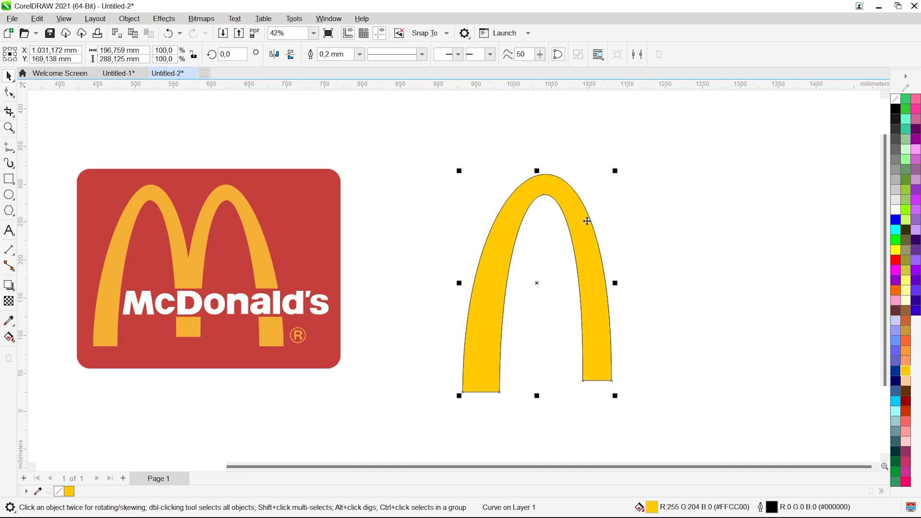
# Duplicate the yellow arch and place the copy to its right, centred at about X 1306 mm, Y 169 mm.
pyautogui.hotkey('ctrl', 'd')
pyautogui.moveTo(585, 236); pyautogui.dragTo(754, 248)
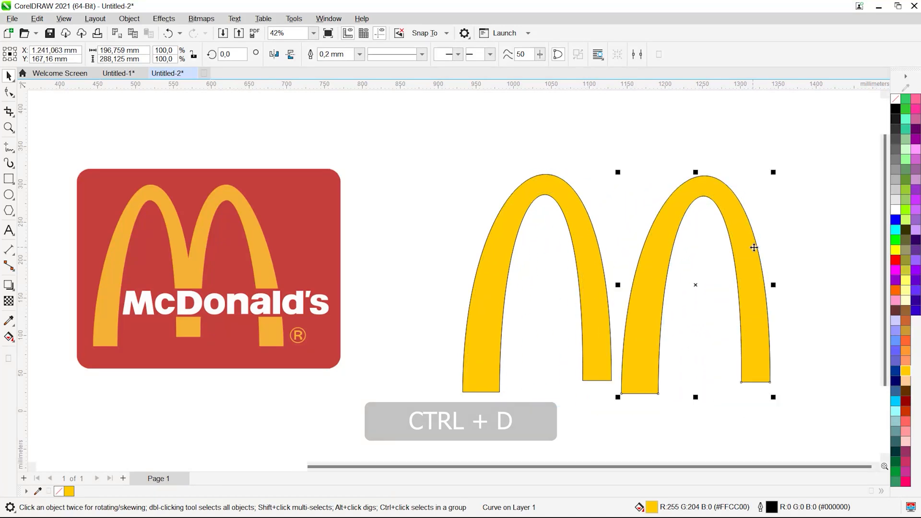
pyautogui.click(772, 254)
pyautogui.click(749, 255)
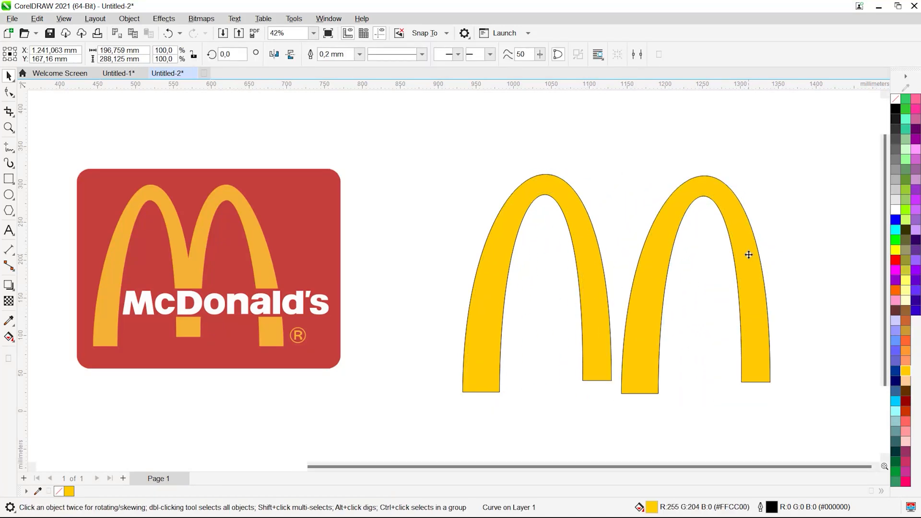
pyautogui.moveTo(749, 255); pyautogui.dragTo(776, 255)
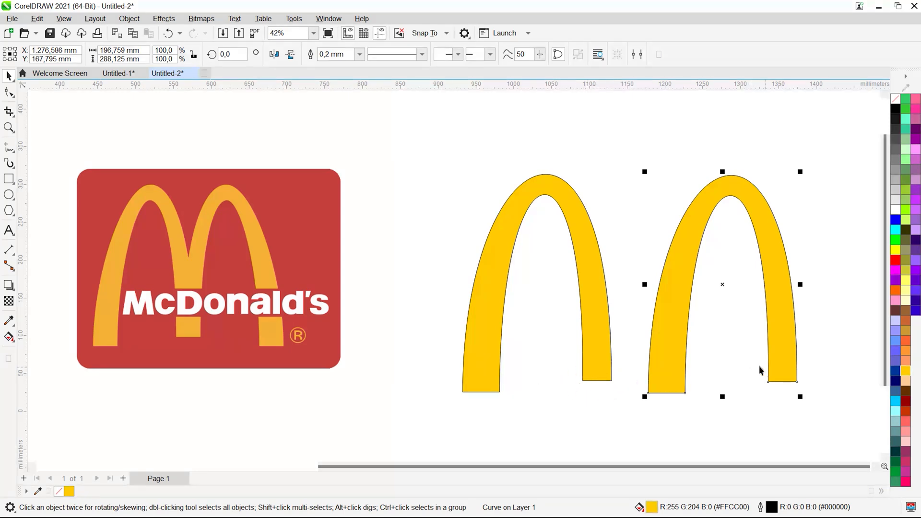
pyautogui.moveTo(786, 366); pyautogui.dragTo(809, 365)
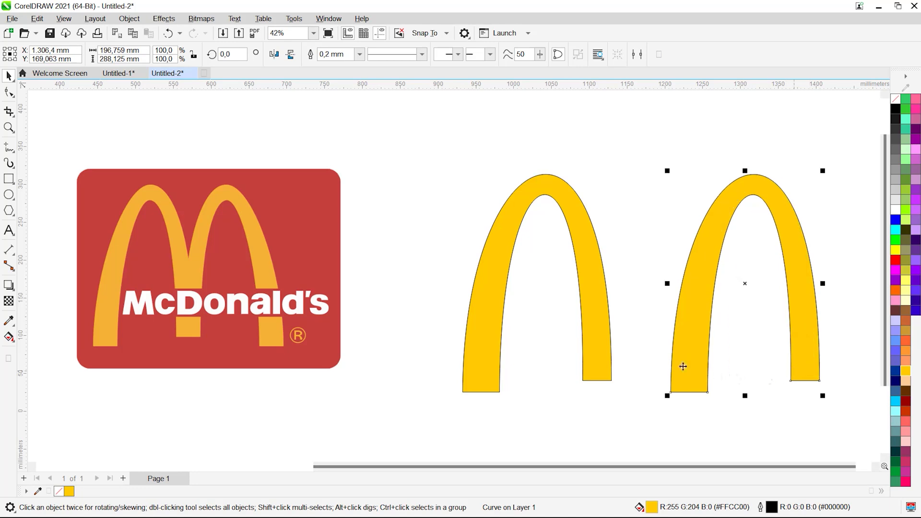
# Mirror the duplicated arch horizontally and move it to about X 1195 mm, Y 169 mm so the two short legs overlap.
pyautogui.click(274, 54)
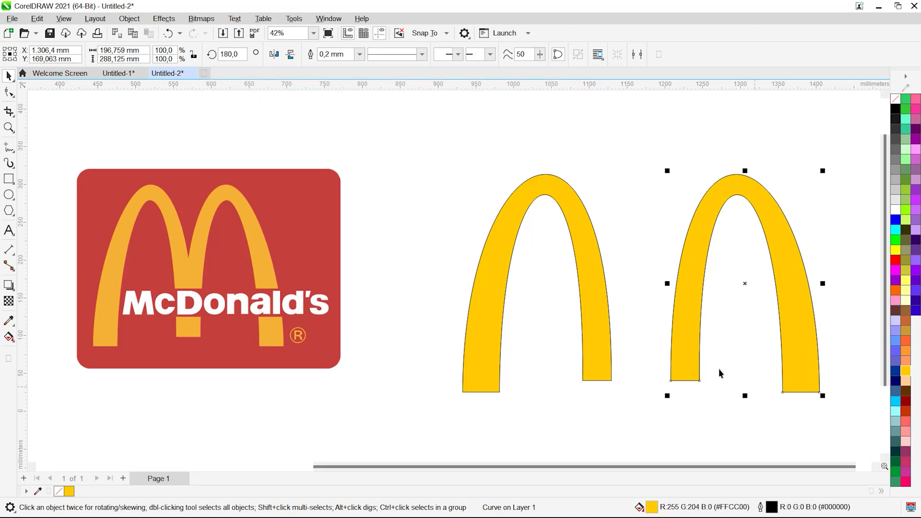
pyautogui.moveTo(683, 356); pyautogui.dragTo(599, 356)
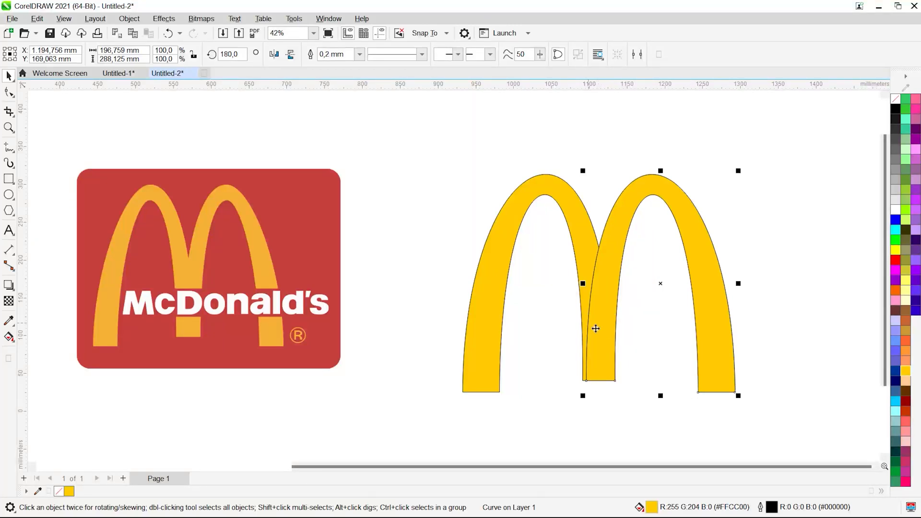
# Weld the two overlapping yellow arches into a single M shape, keeping it in its original position.
pyautogui.moveTo(417, 140); pyautogui.dragTo(787, 444)
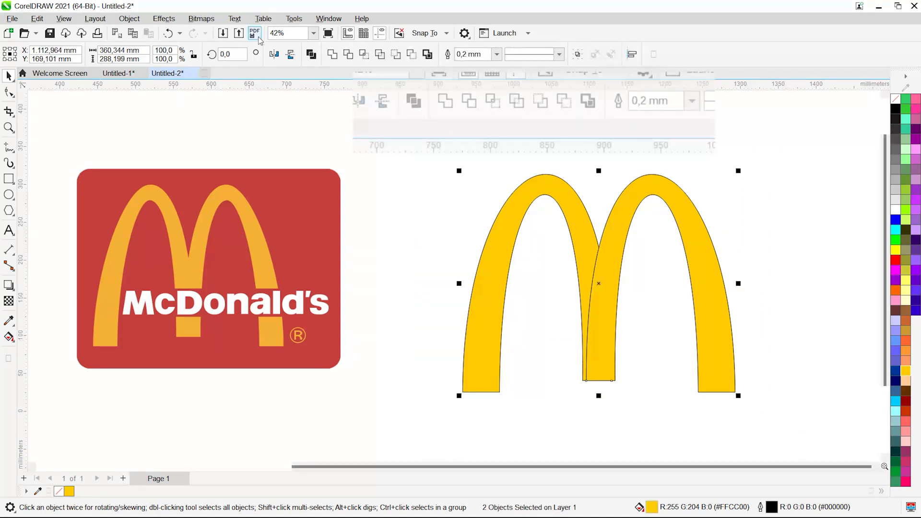
pyautogui.click(332, 54)
pyautogui.moveTo(618, 274)
pyautogui.mouseDown()
pyautogui.moveTo(619, 281)
pyautogui.moveTo(641, 265)
pyautogui.moveTo(623, 280)
pyautogui.mouseUp()
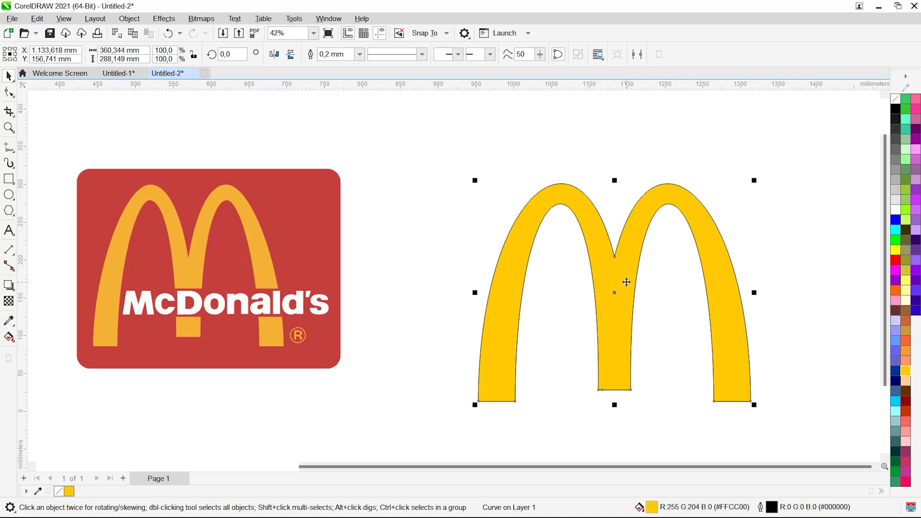
pyautogui.hotkey('ctrl', 'z')
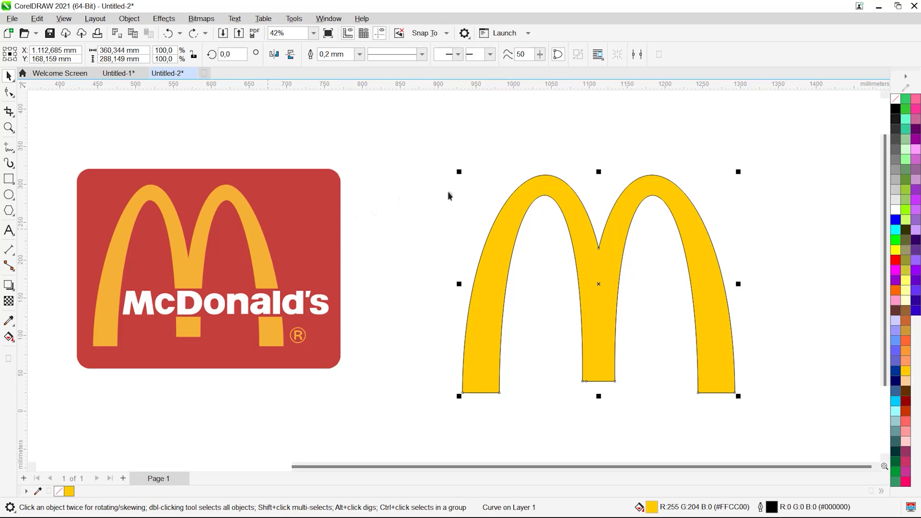
# Remove the outline from the yellow M and move it to about X 1085 mm, Y 188 mm.
pyautogui.click(498, 244)
pyautogui.click(496, 243)
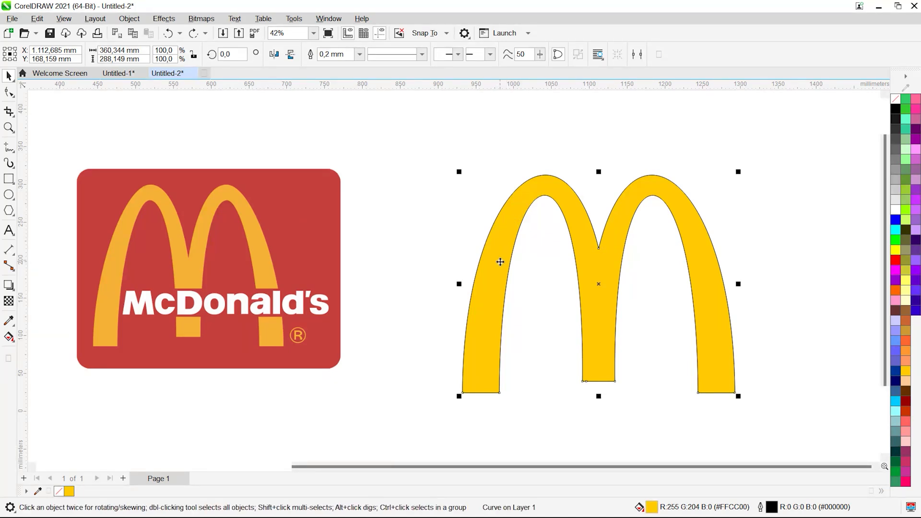
pyautogui.click(360, 55)
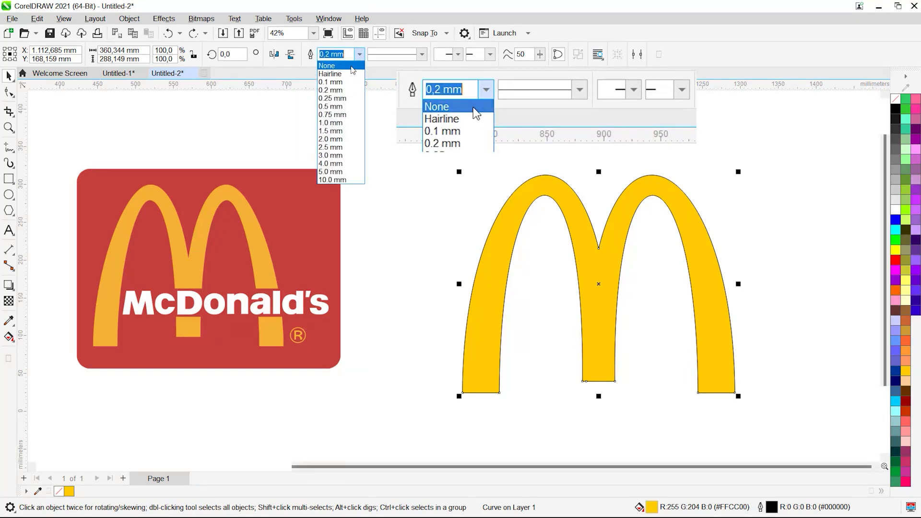
pyautogui.click(352, 70)
pyautogui.moveTo(519, 212); pyautogui.dragTo(517, 213)
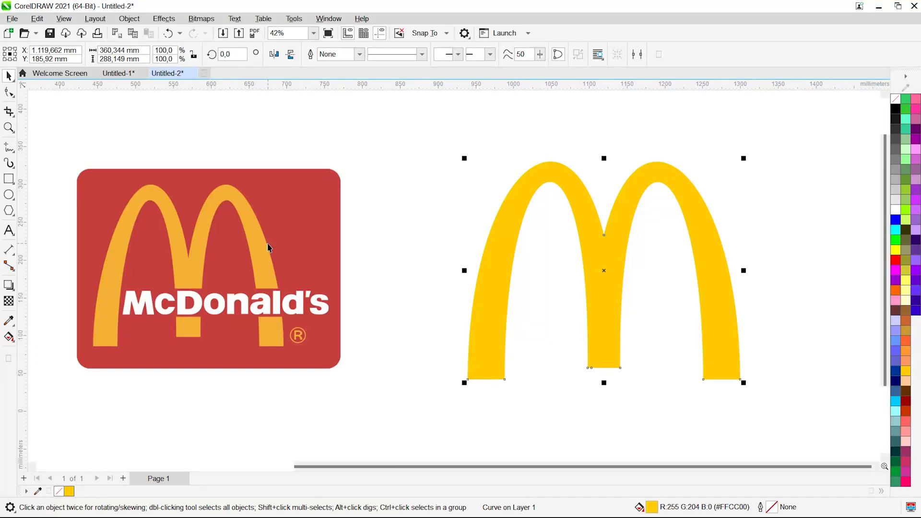
pyautogui.moveTo(501, 255); pyautogui.dragTo(485, 255)
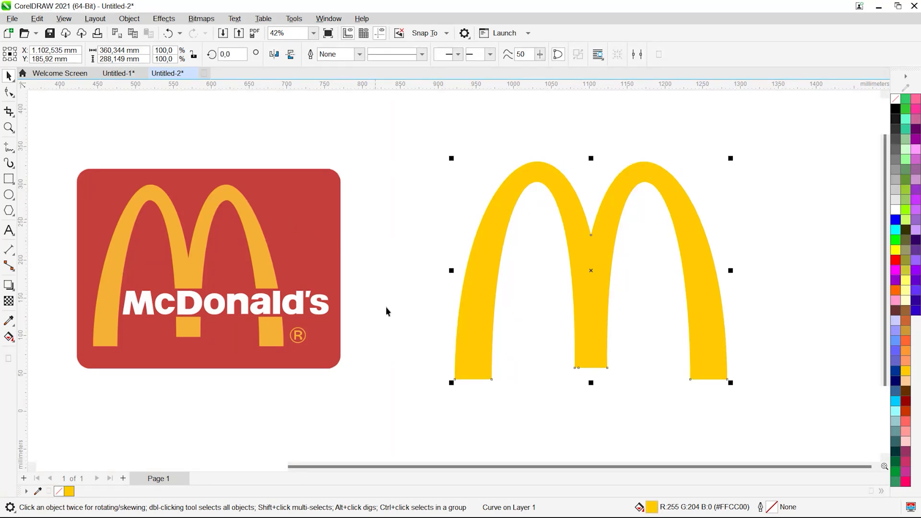
pyautogui.moveTo(479, 298); pyautogui.dragTo(465, 297)
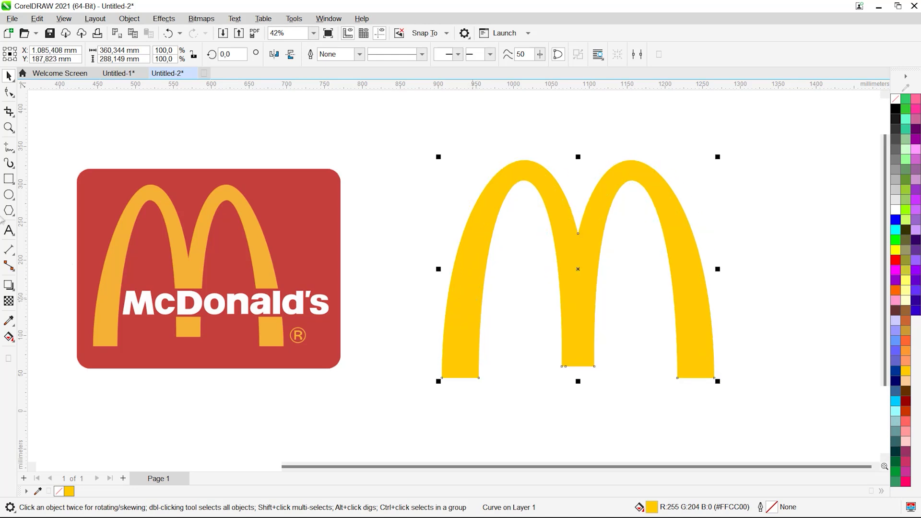
# Draw a rectangle about 571 by 356 mm around the M, extending further to its right, and fill it with red (#FF0000).
pyautogui.click(9, 179)
pyautogui.moveTo(401, 135); pyautogui.dragTo(833, 404)
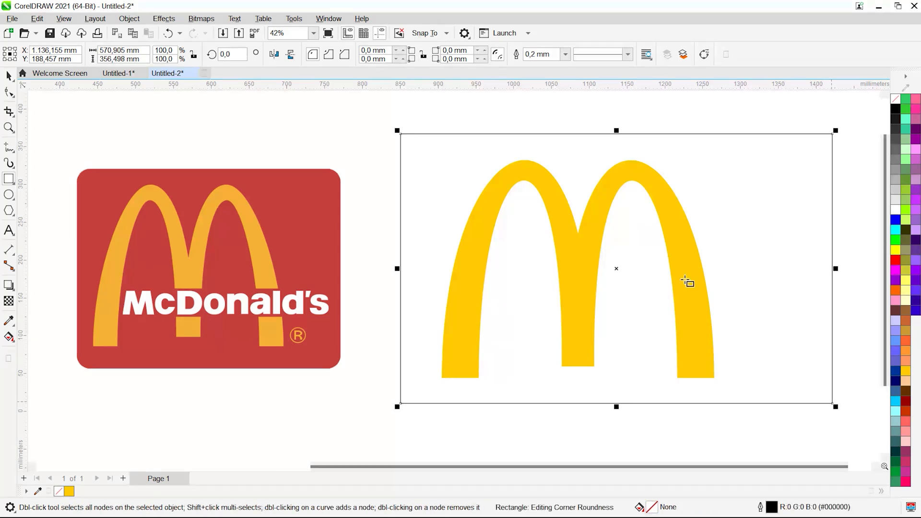
pyautogui.click(897, 260)
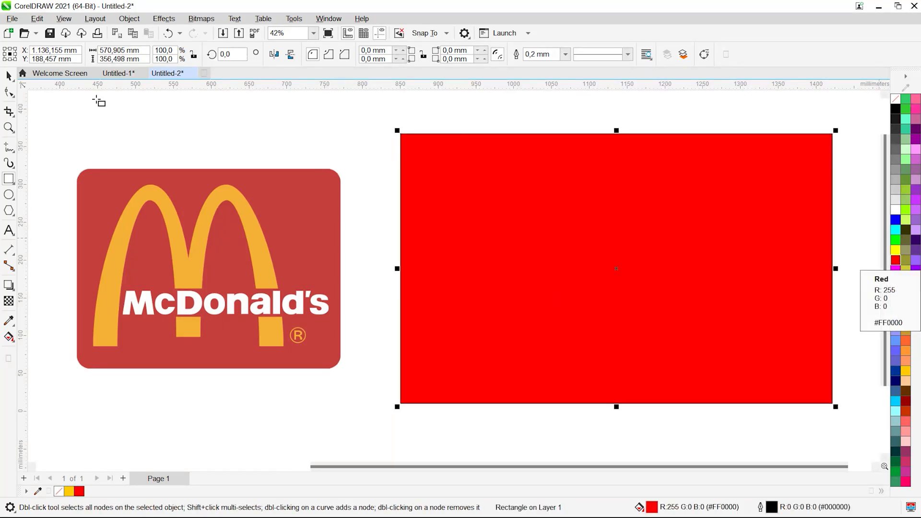
# Send the red rectangle to the back of the page, behind the yellow M.
pyautogui.click(9, 76)
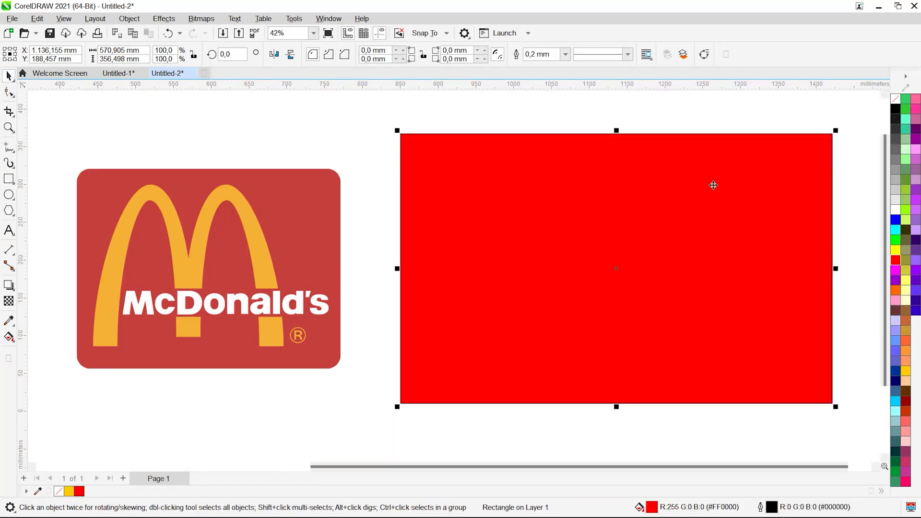
pyautogui.rightClick(776, 190)
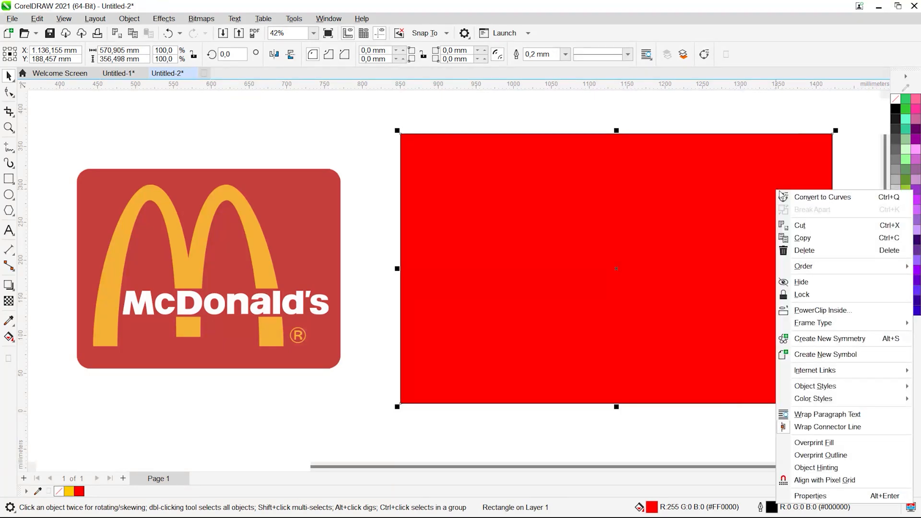
pyautogui.moveTo(810, 267)
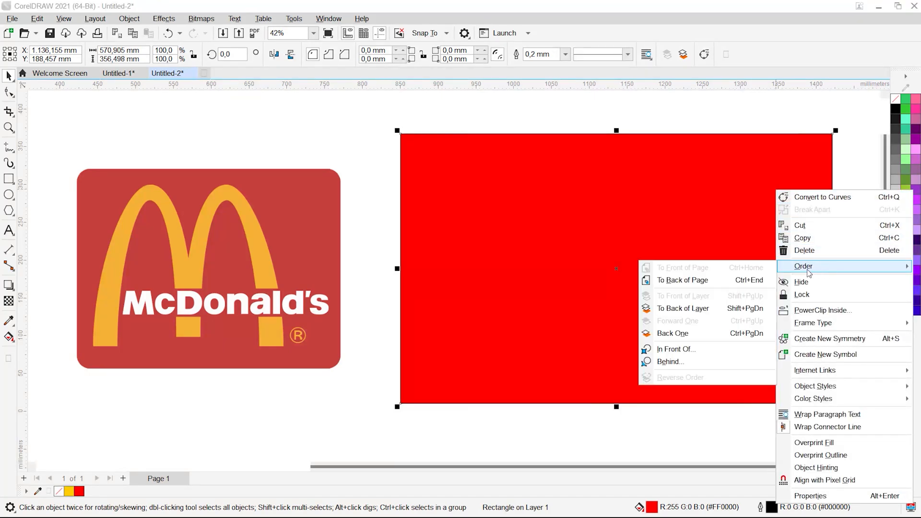
pyautogui.click(700, 282)
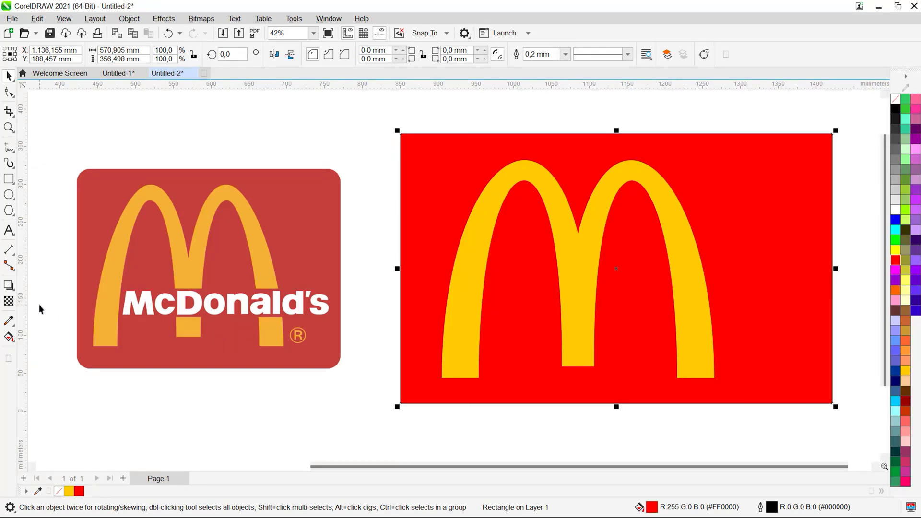
# Sample the muted red (#C5403D) from the reference logo's background and apply it to the new background rectangle.
pyautogui.click(8, 321)
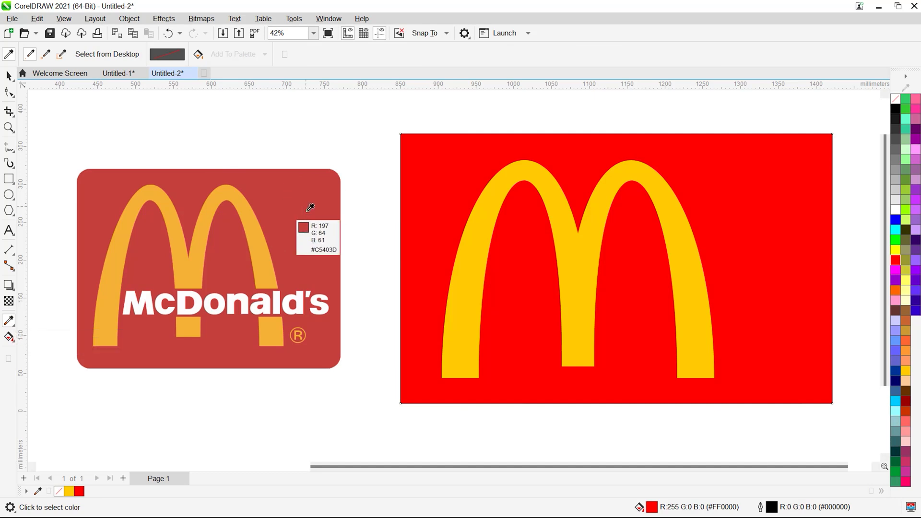
pyautogui.click(308, 206)
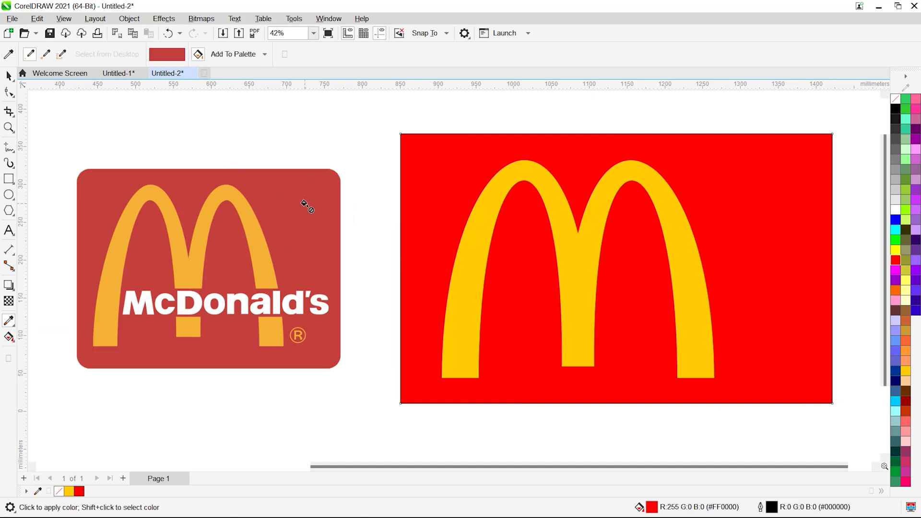
pyautogui.click(439, 183)
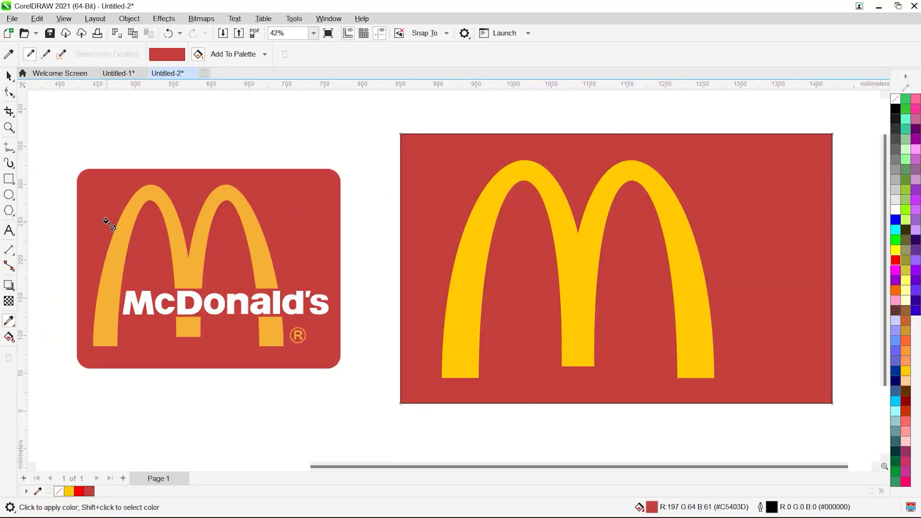
# Round all four corners of the background rectangle to a radius of about 35.5 mm with the Shape tool.
pyautogui.click(10, 93)
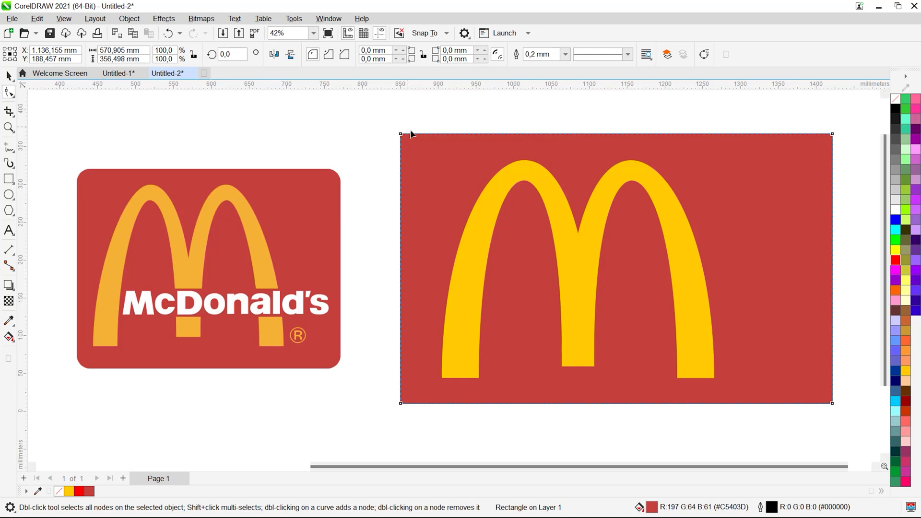
pyautogui.moveTo(399, 137); pyautogui.dragTo(407, 181)
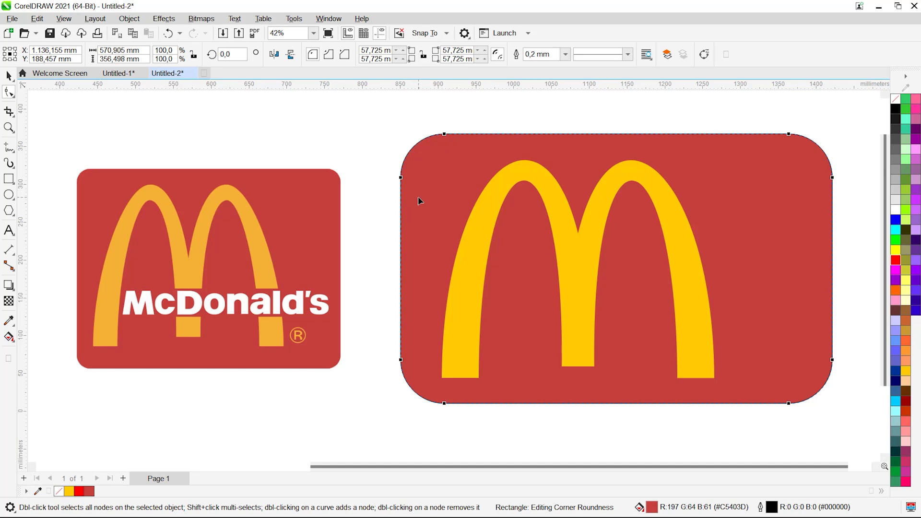
pyautogui.moveTo(408, 186); pyautogui.dragTo(406, 170)
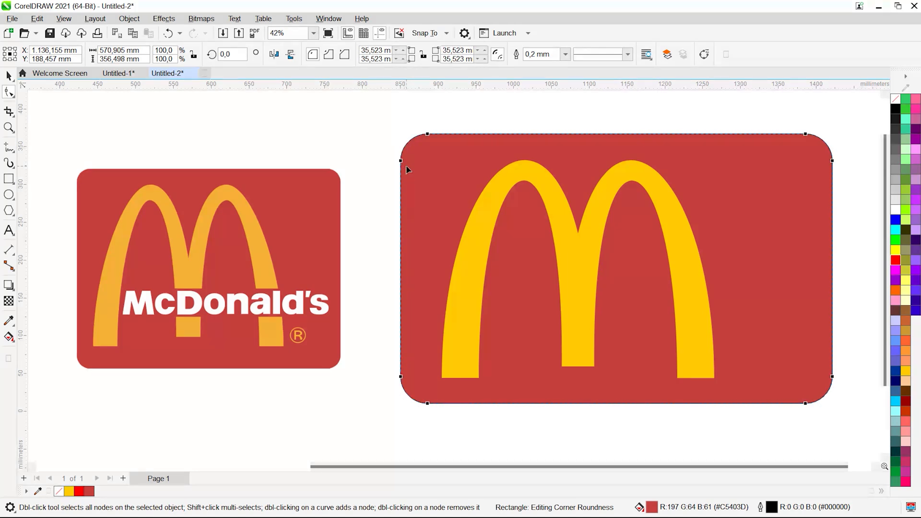
pyautogui.click(8, 76)
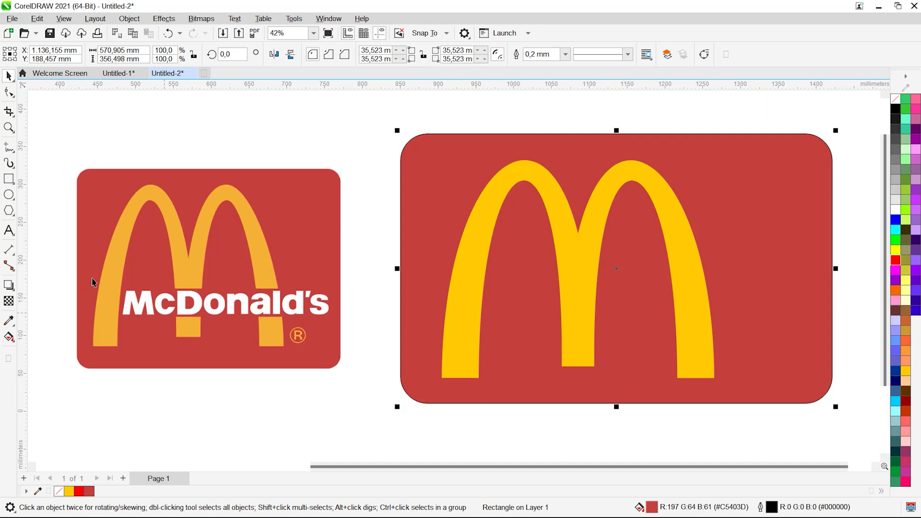
# Add the text "McDonald's" over the lower part of the M and enlarge it to about 334 mm wide.
pyautogui.click(9, 230)
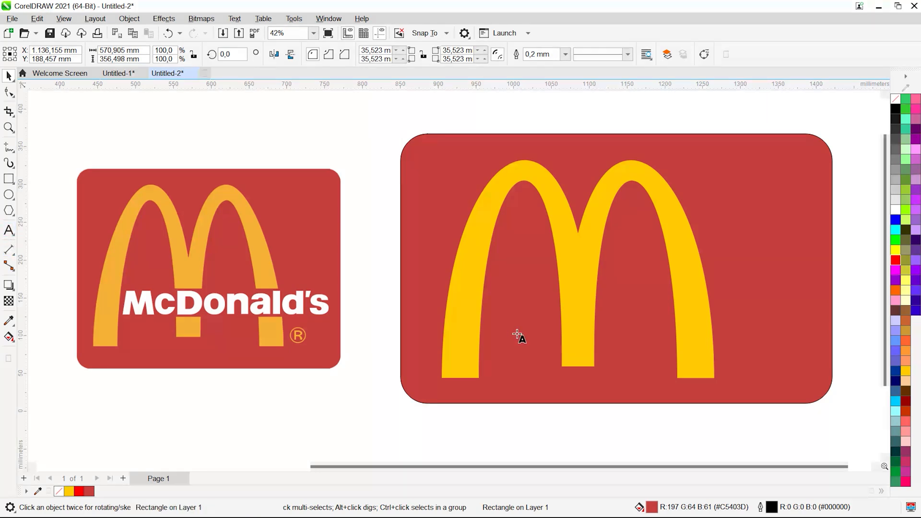
pyautogui.click(515, 328)
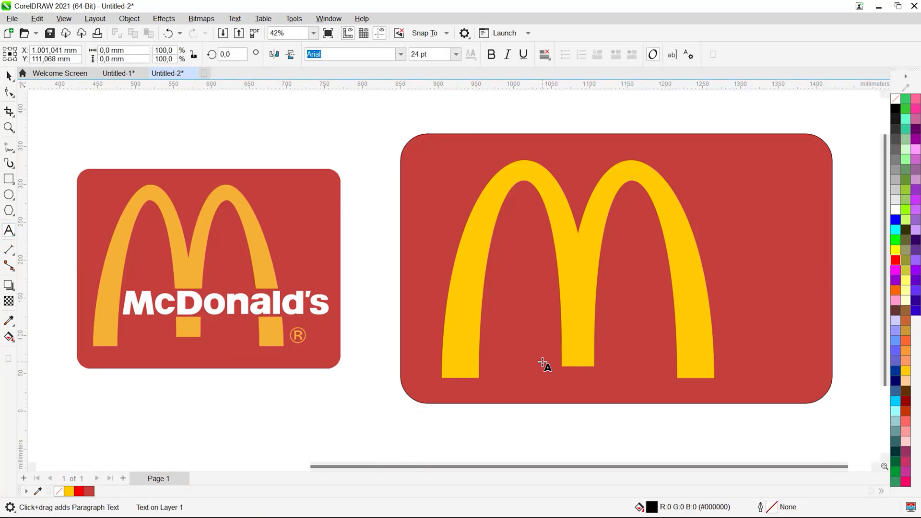
pyautogui.write('Mc')
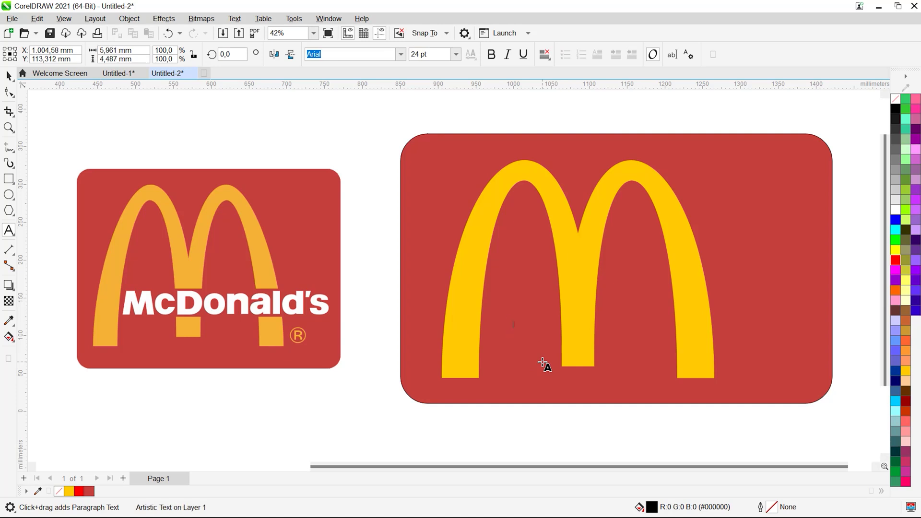
pyautogui.write("Donald's")
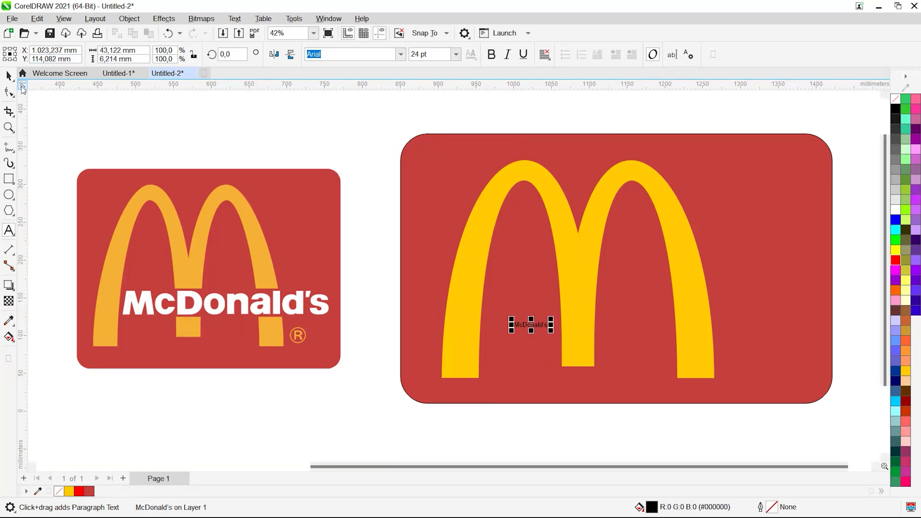
pyautogui.hotkey('ctrl', 'space')
pyautogui.moveTo(555, 326); pyautogui.dragTo(758, 255)
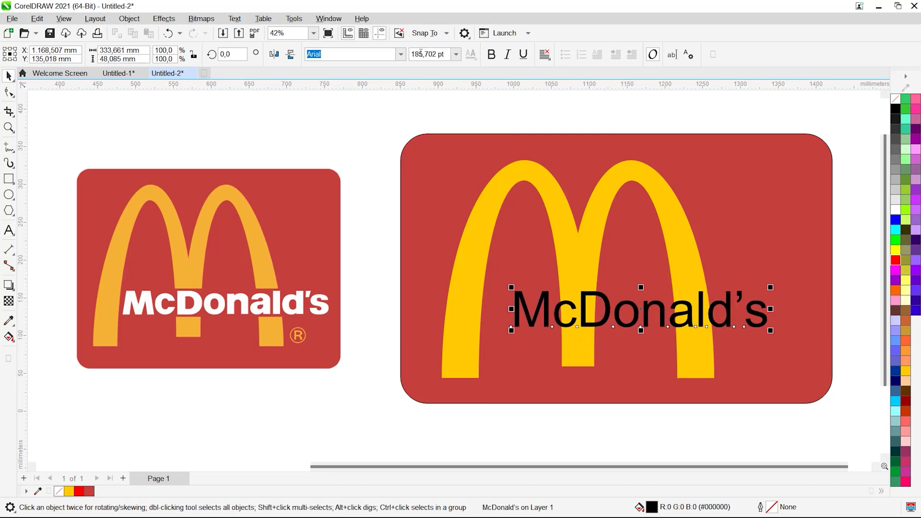
# Set the font of the McDonald's text to Arial Black.
pyautogui.click(401, 55)
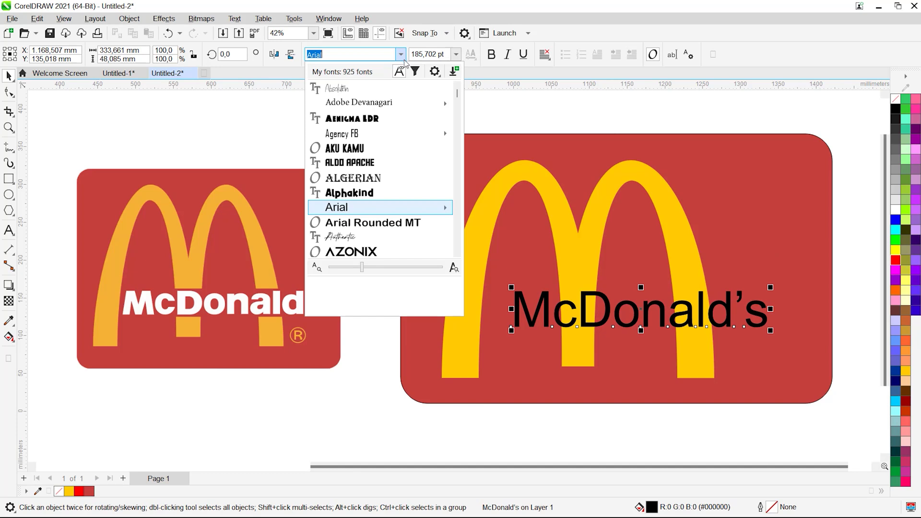
pyautogui.scroll(-3, 412, 207)
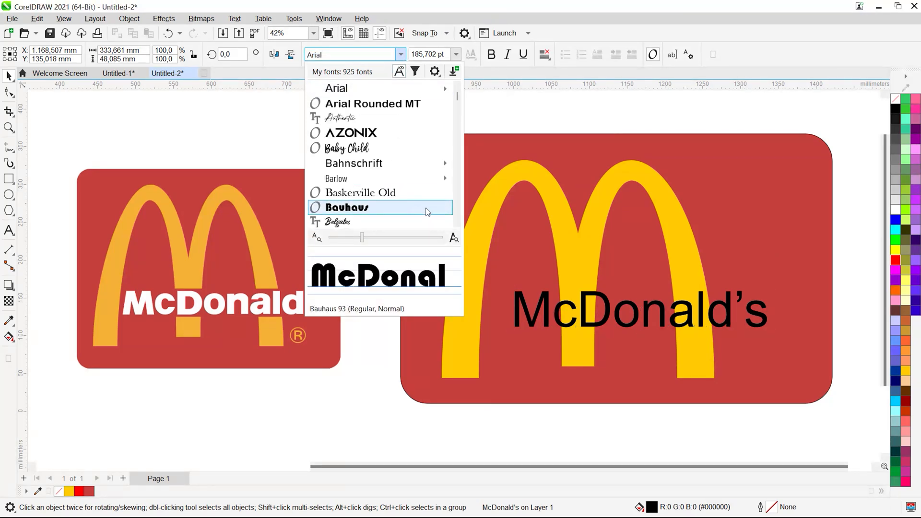
pyautogui.scroll(1, 424, 120)
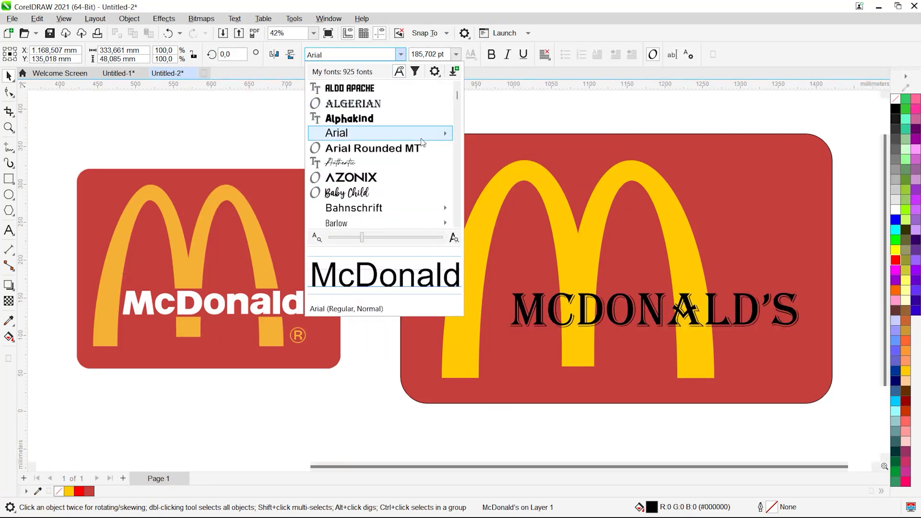
pyautogui.moveTo(422, 139)
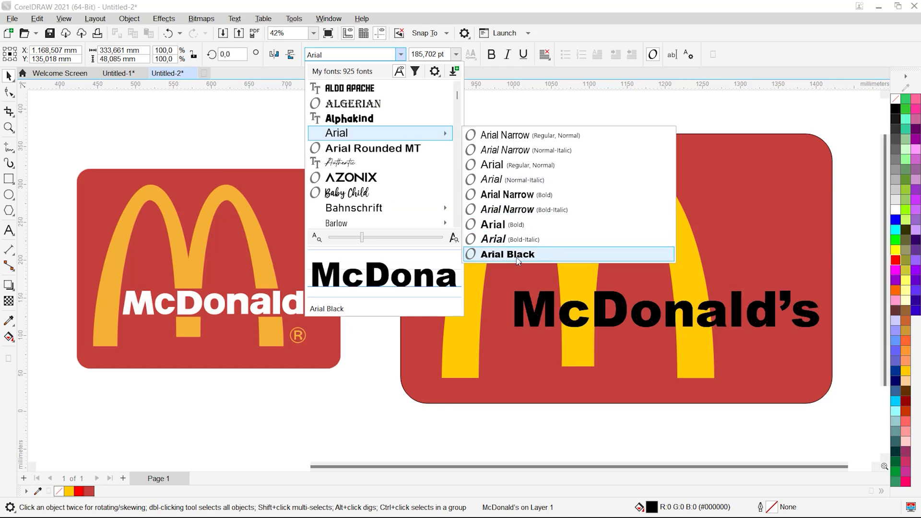
pyautogui.click(518, 256)
# Fill the McDonald's text with white, reduce it to about 373 mm wide and place it at about X 1174 mm, Y 122 mm.
pyautogui.moveTo(802, 316); pyautogui.dragTo(790, 316)
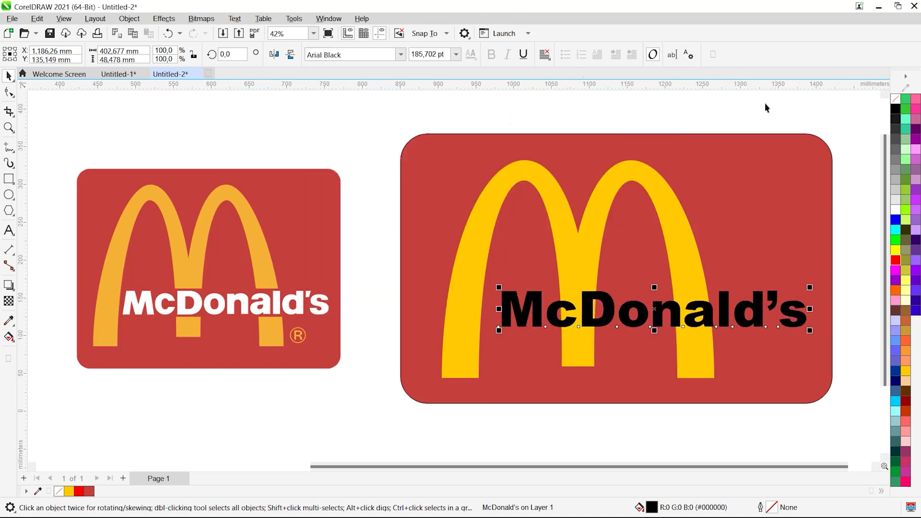
pyautogui.click(896, 210)
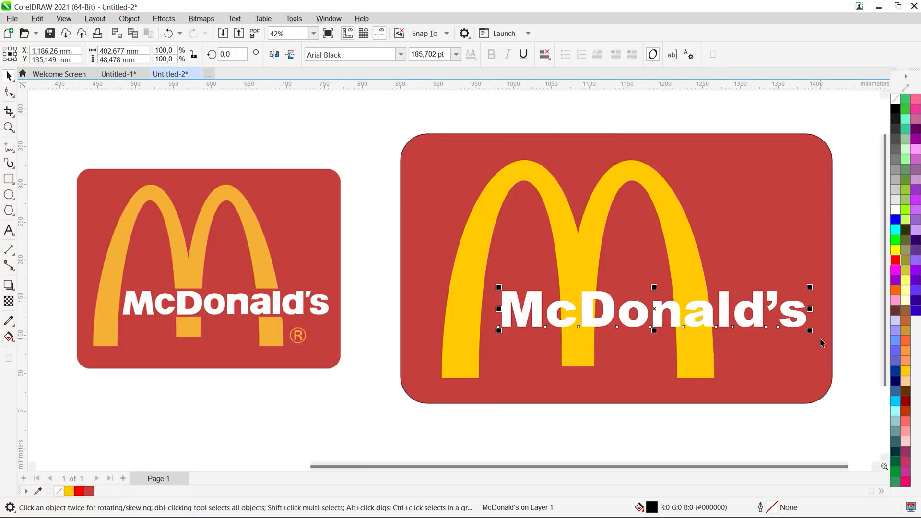
pyautogui.moveTo(812, 332); pyautogui.dragTo(771, 331)
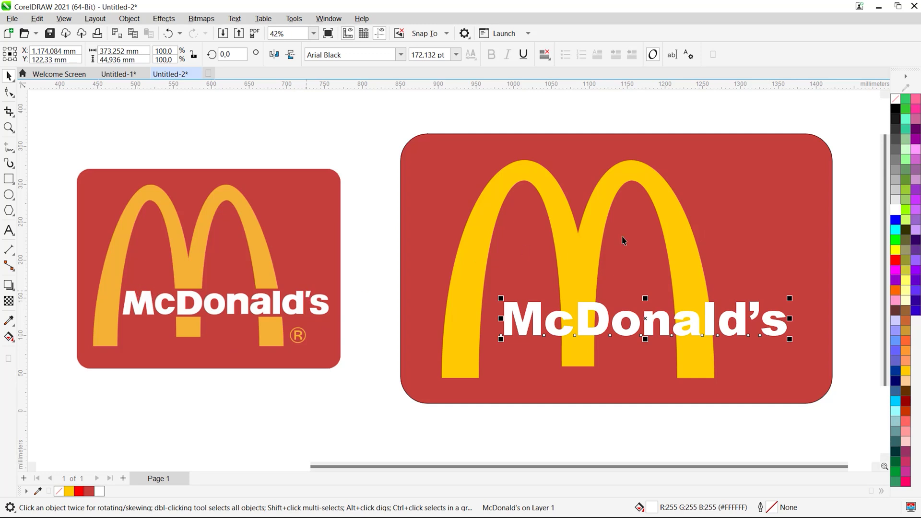
# Draw a rectangle about 266 × 75 mm over the McDonald's text and the M's legs, and fill it with red #C5403D.
pyautogui.click(726, 244)
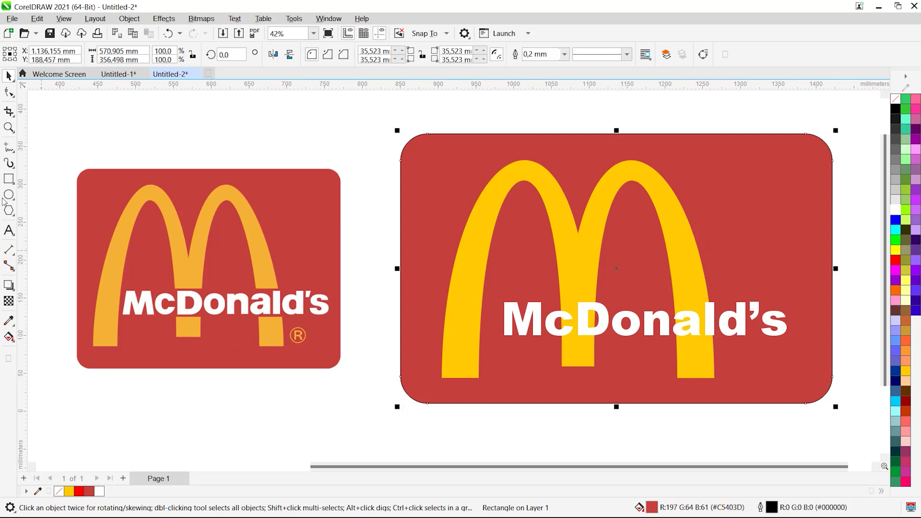
pyautogui.click(8, 180)
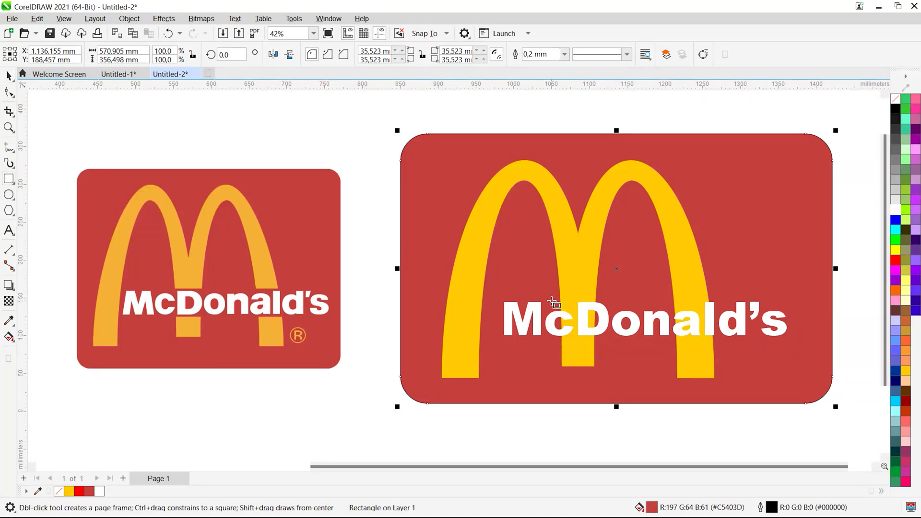
pyautogui.moveTo(538, 294)
pyautogui.mouseDown()
pyautogui.moveTo(640, 354)
pyautogui.moveTo(739, 352)
pyautogui.mouseUp()
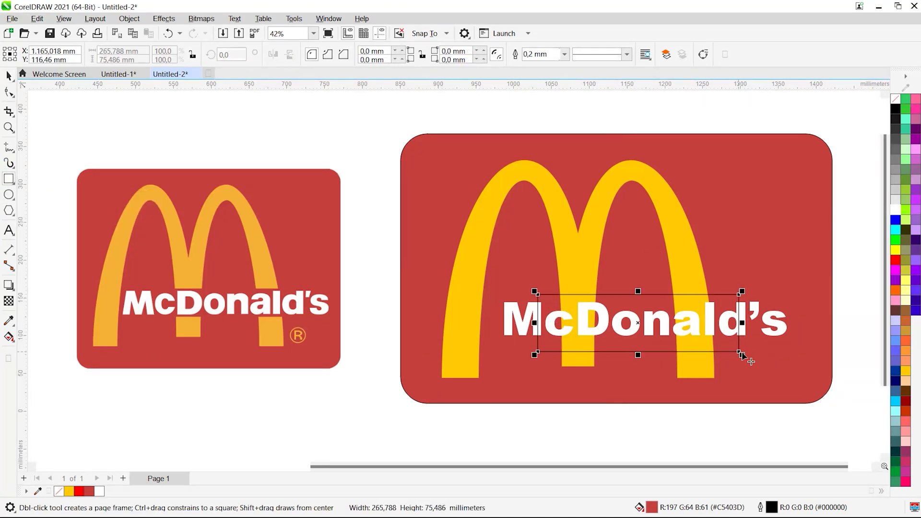
pyautogui.click(8, 77)
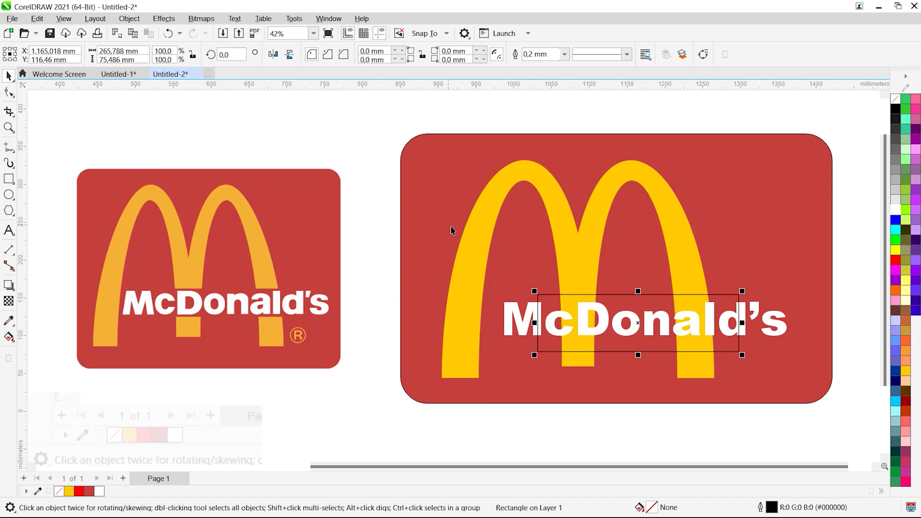
pyautogui.moveTo(157, 436)
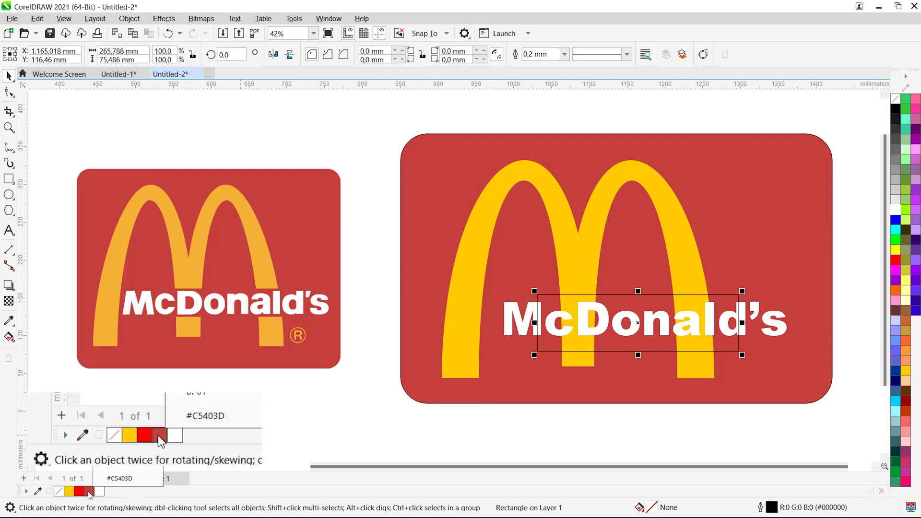
pyautogui.click(89, 493)
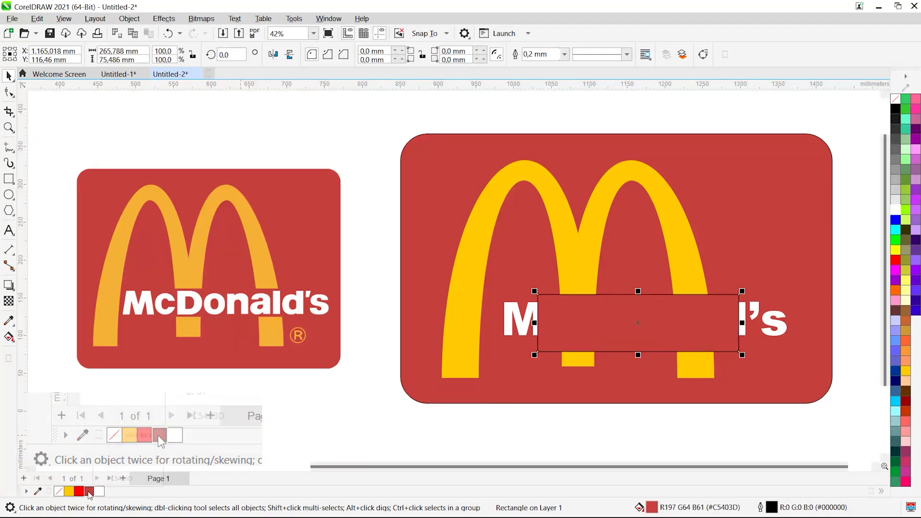
# Send the small red rectangle back one level behind the white text and set its outline width to None.
pyautogui.rightClick(730, 302)
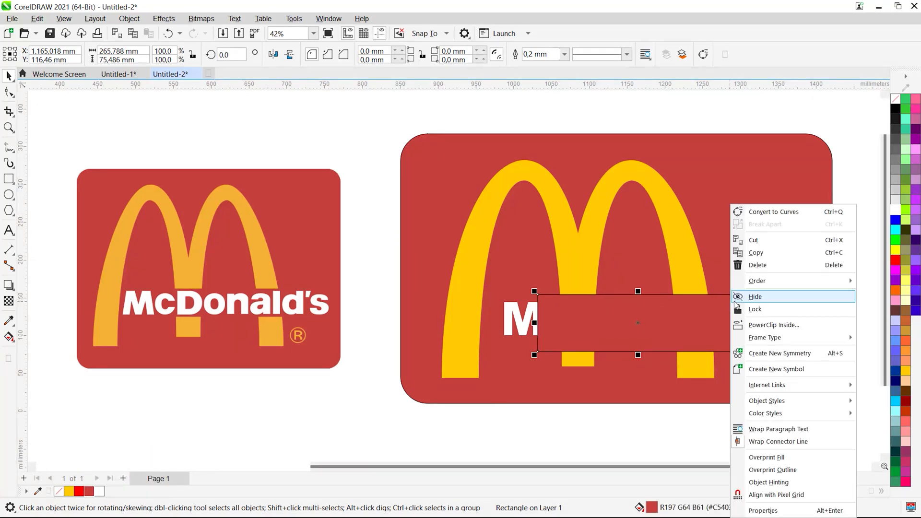
pyautogui.moveTo(759, 286)
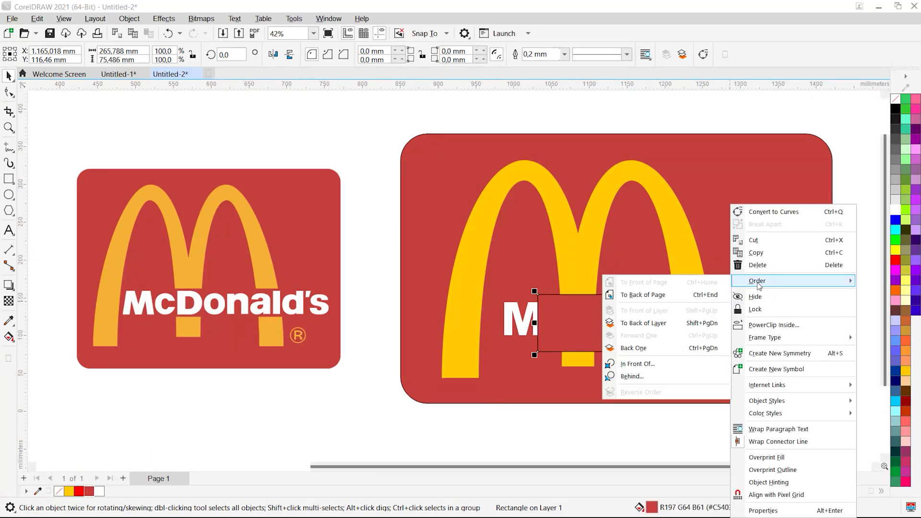
pyautogui.click(683, 349)
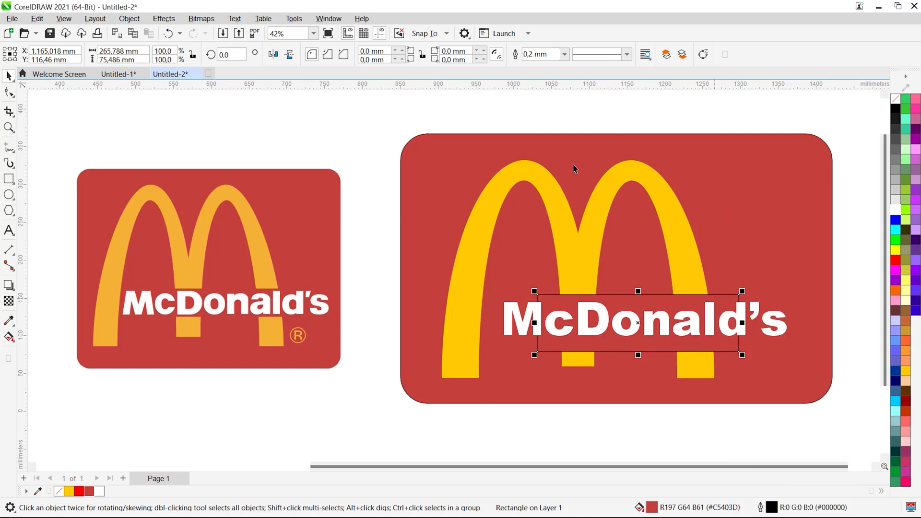
pyautogui.click(565, 54)
pyautogui.click(552, 63)
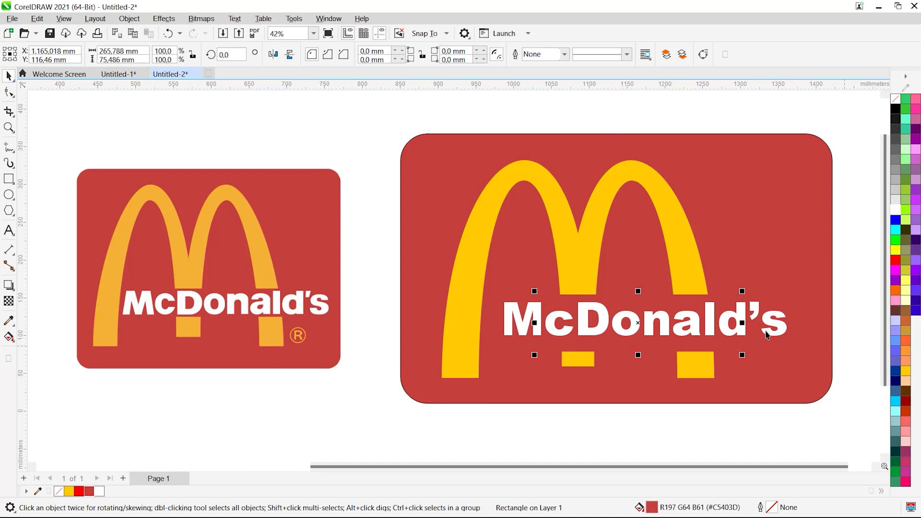
# Shift the McDonald's text horizontally to about X 1163 mm, keeping it at the same height, and deselect it.
pyautogui.click(741, 323)
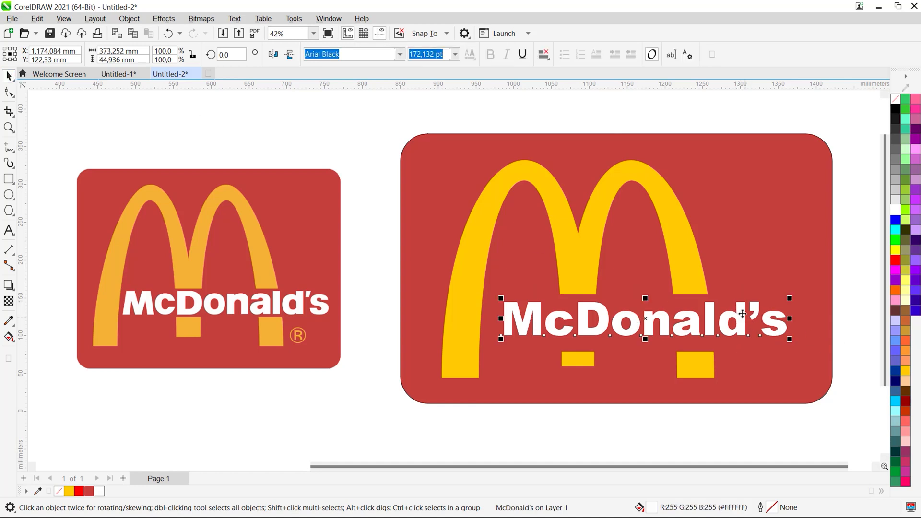
pyautogui.moveTo(739, 319); pyautogui.dragTo(731, 319)
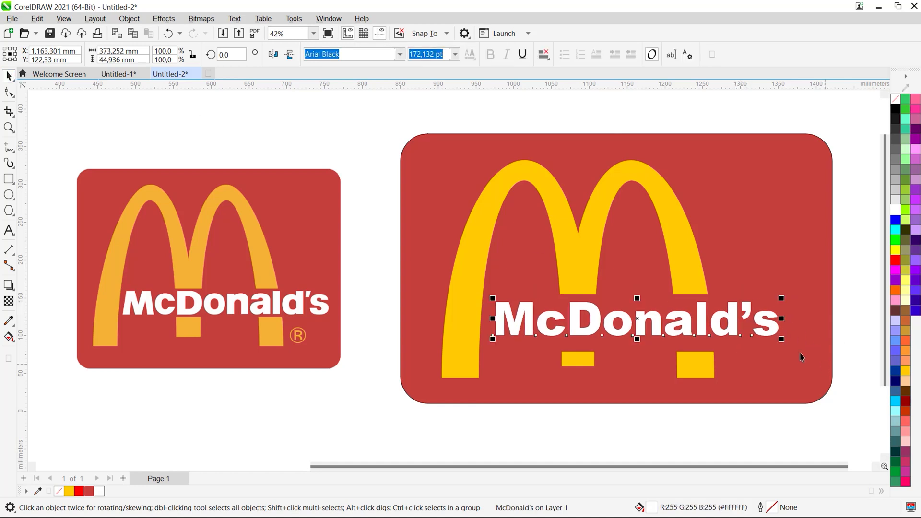
pyautogui.press('Escape')
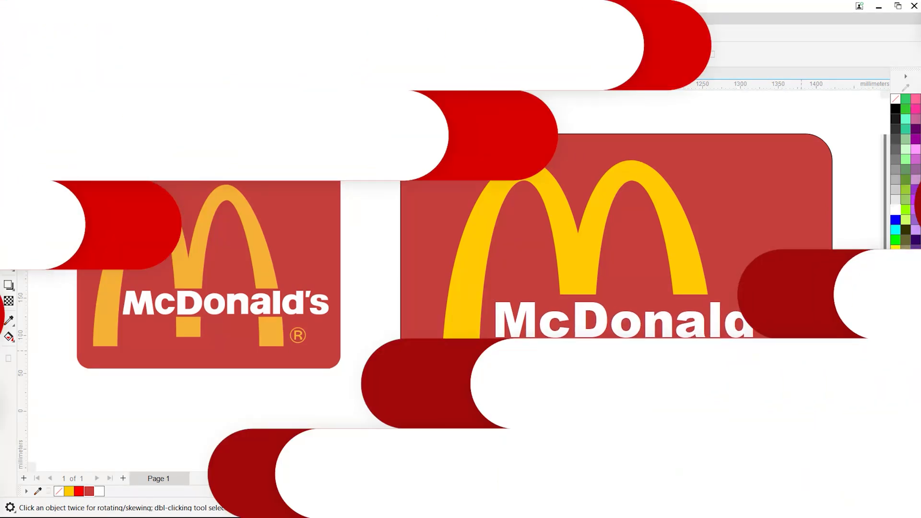